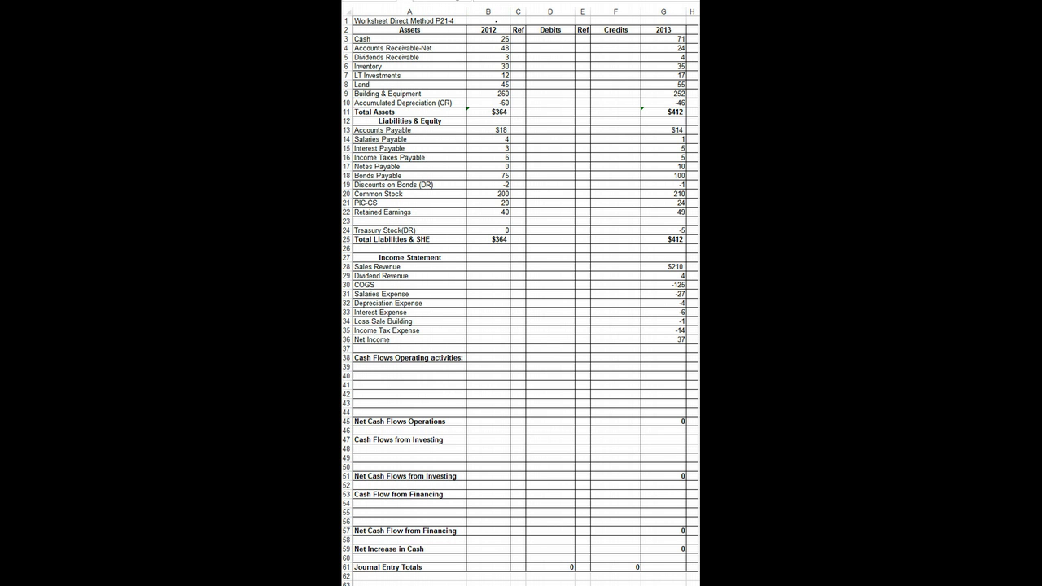
- Ink check marks beside the 2012 and 2013 columns, Sales Revenue and Net Income, and draw a line beneath the income statement
drag(496, 22, 503, 17)
drag(694, 267, 699, 267)
drag(497, 346, 661, 345)
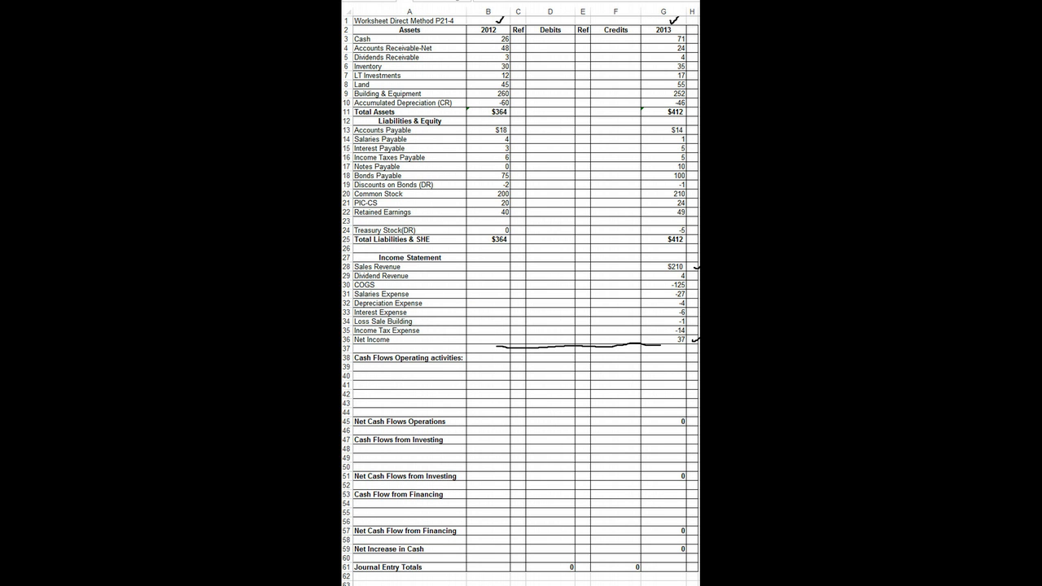
- Record a credit of 210 for Sales Revenue with reference 1
click(582, 266)
text(1)
key(Tab)
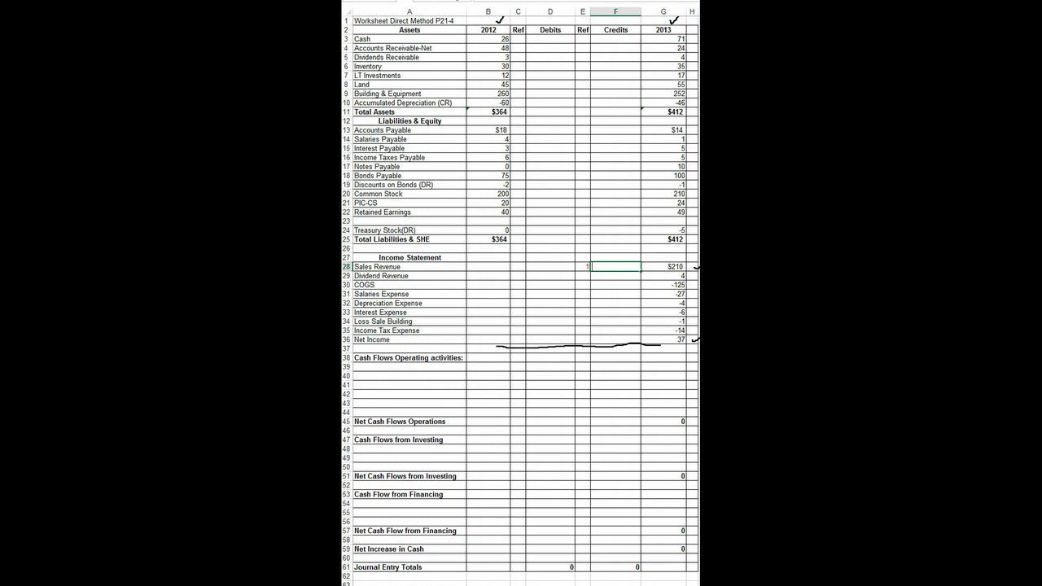
text(210)
key(Return)
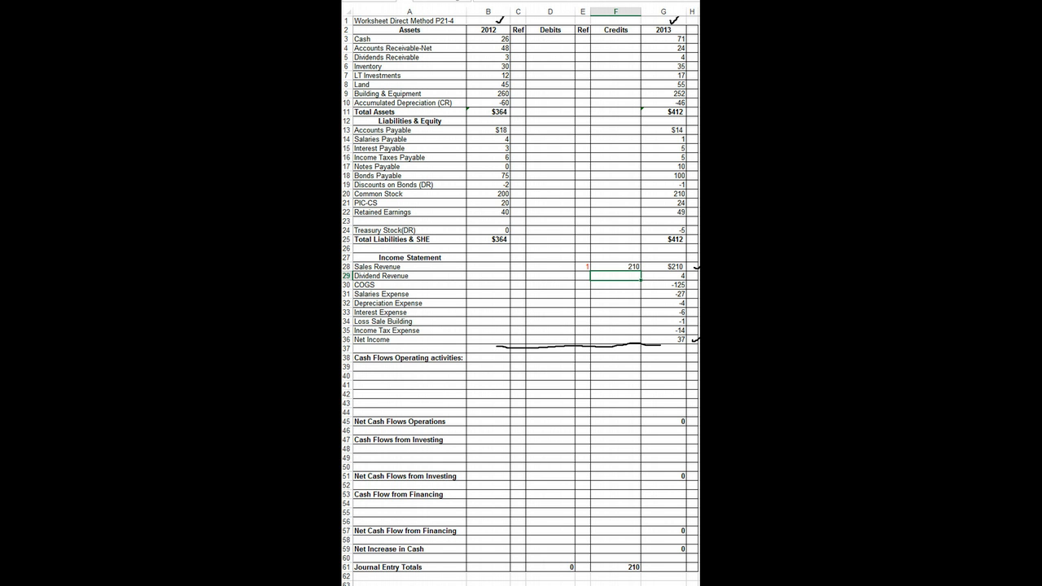
- Record a credit of 24 for Accounts Receivable-Net with reference 1
click(615, 49)
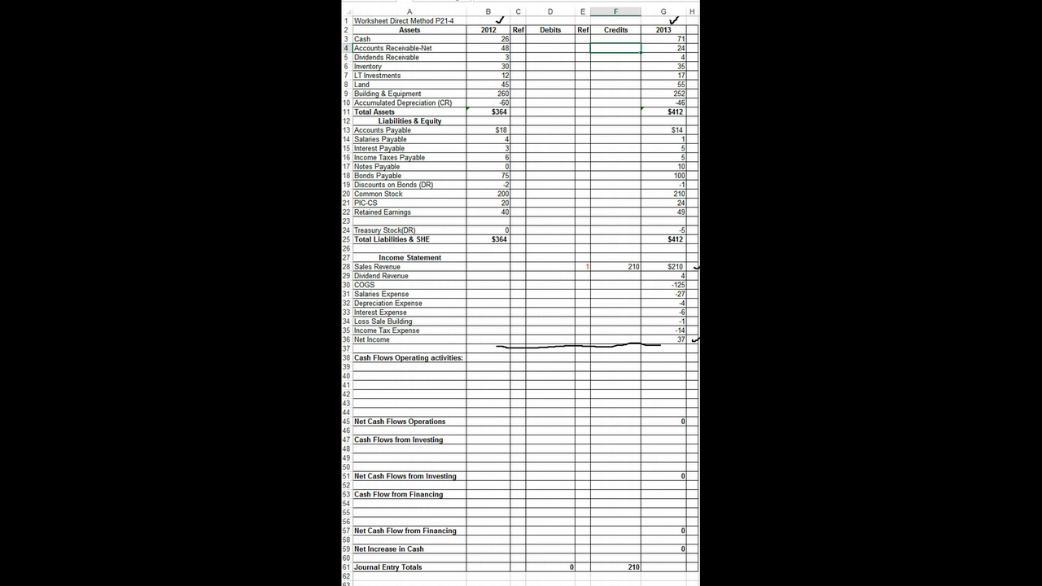
text(24)
key(Left)
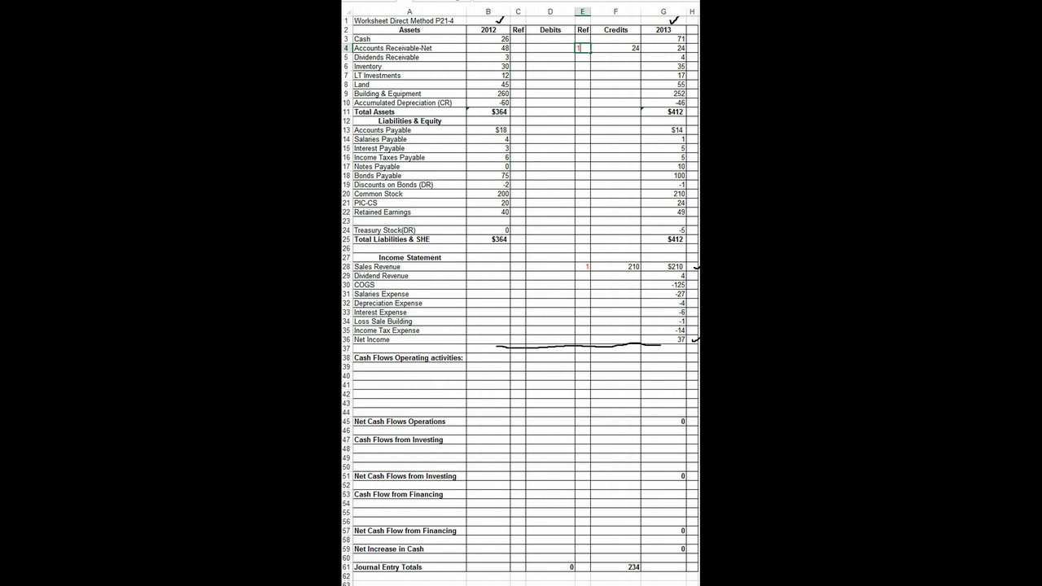
- Add a "Cash from customers" line as the first operating activity, with a debit of 234 and reference 1
click(550, 366)
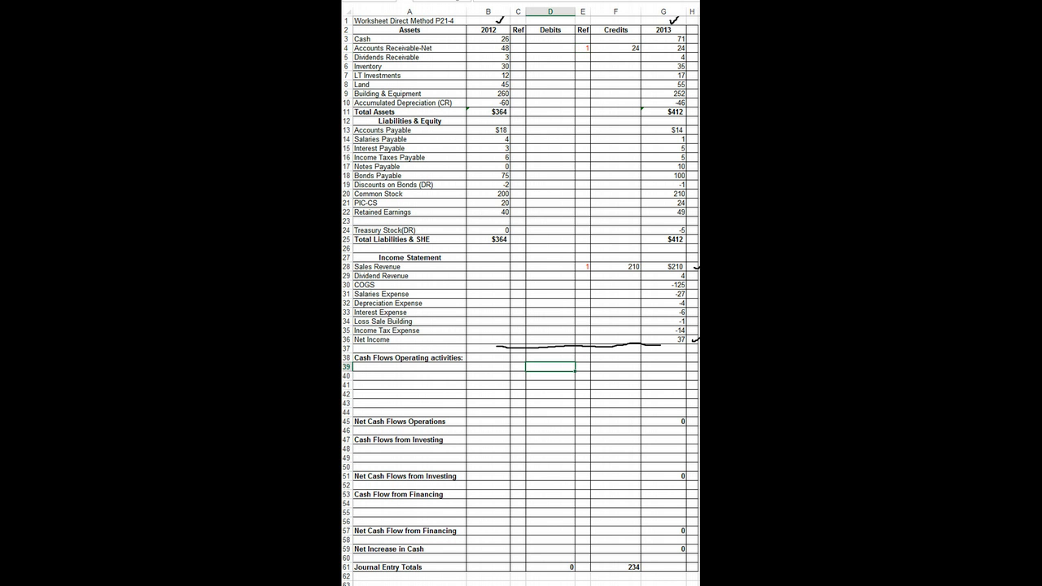
text(234)
click(518, 367)
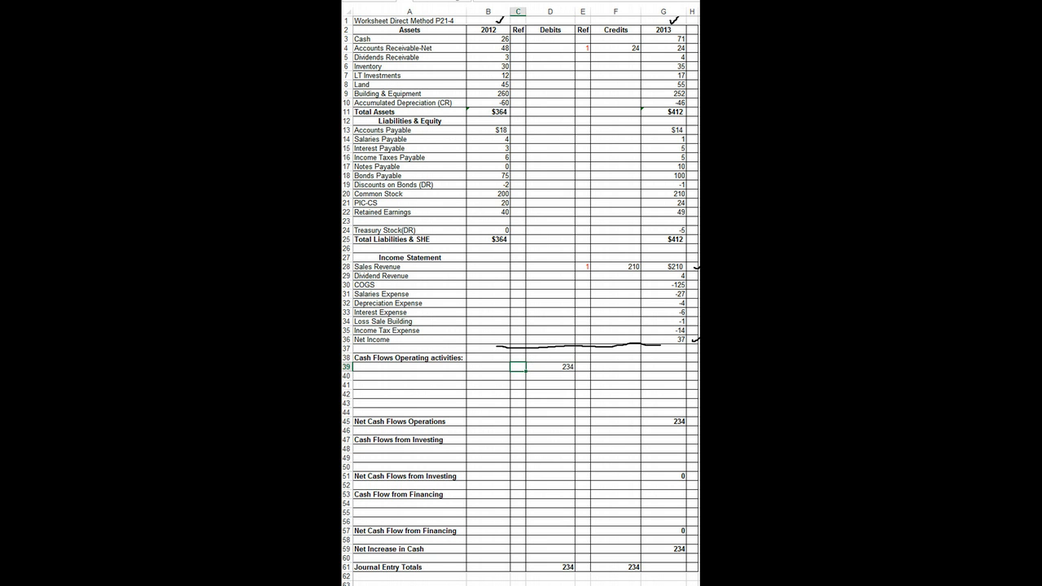
click(410, 367)
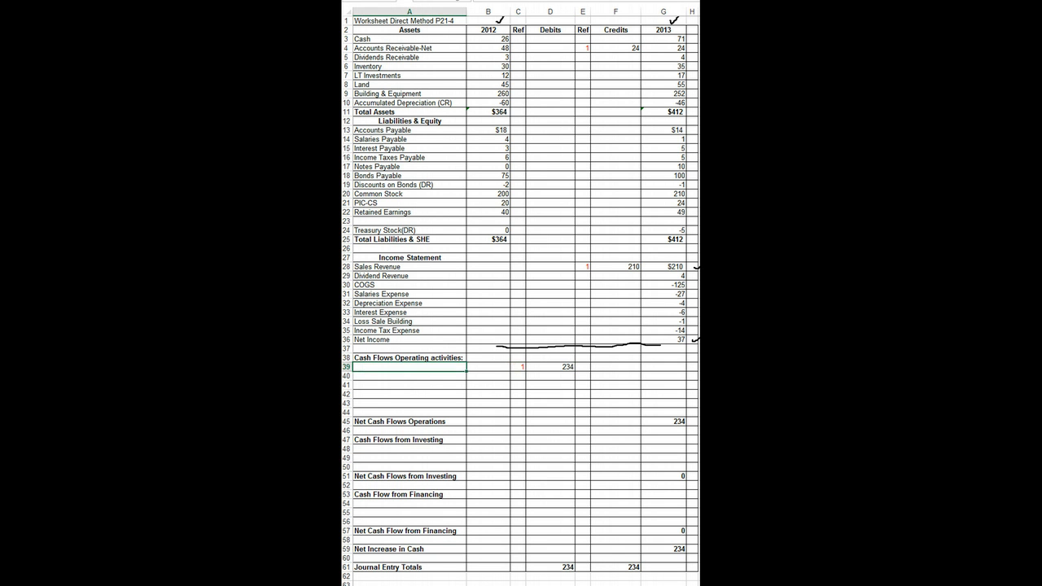
text(Cash fr)
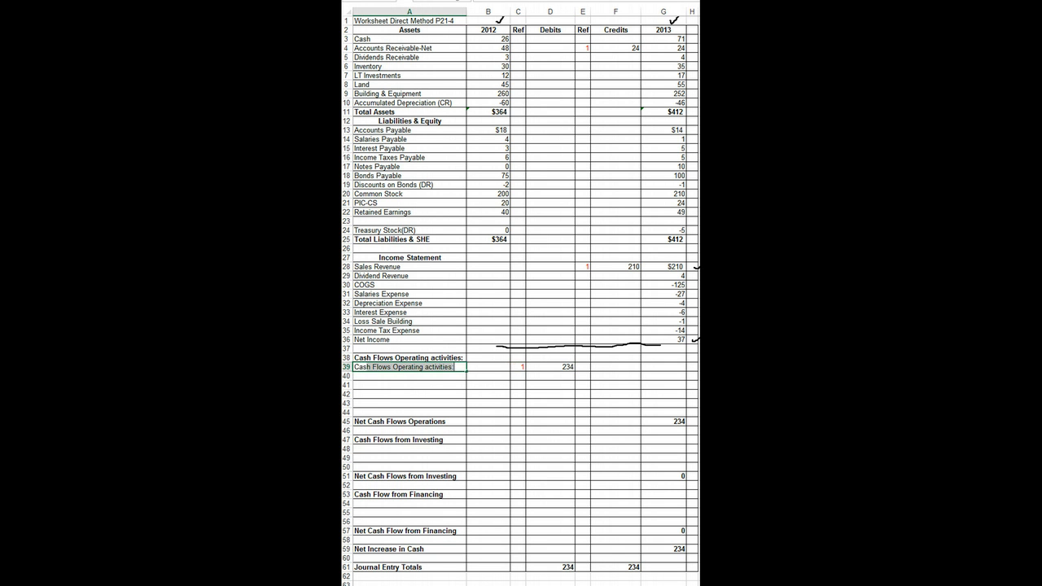
text(om c)
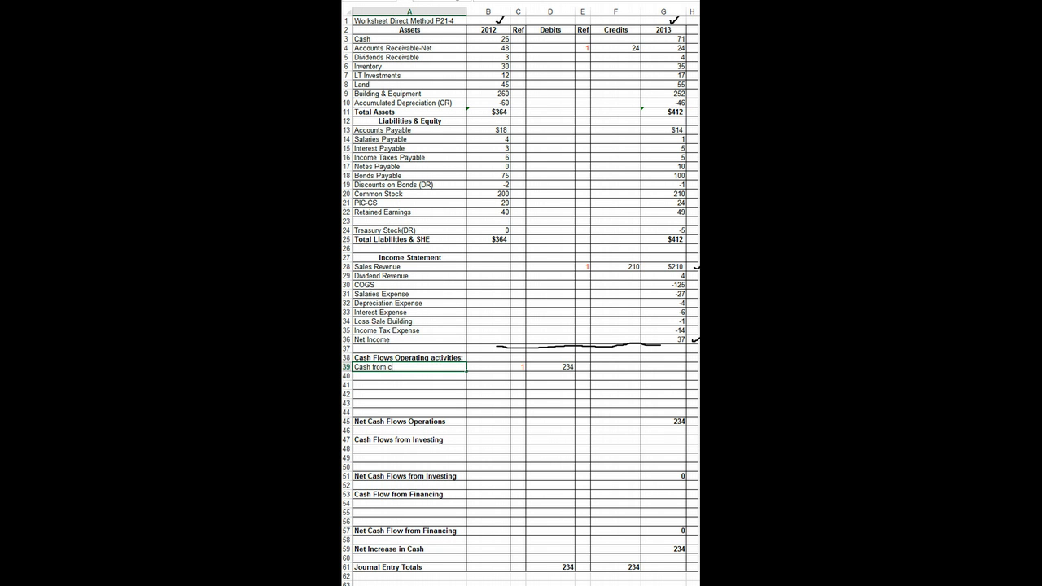
text(ustomers)
key(Return)
key(Return)
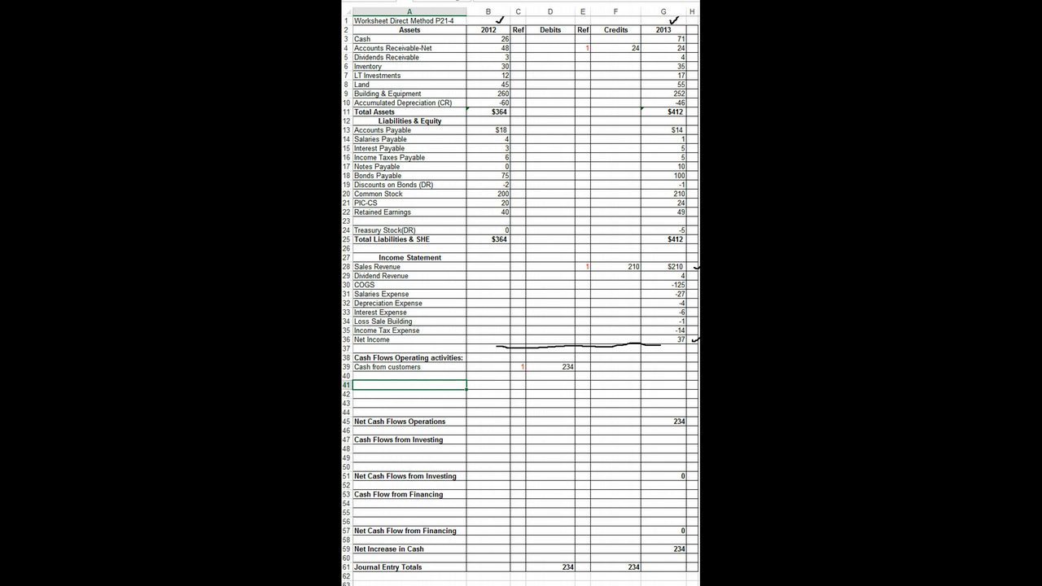
- Record a credit of 4 for Dividend Revenue with reference 2
click(583, 276)
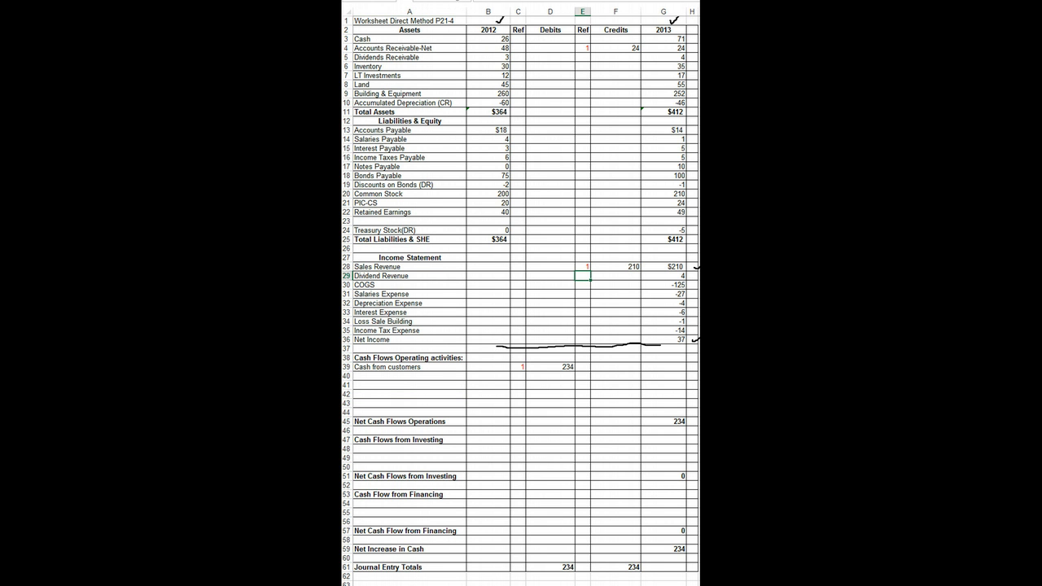
text(2)
key(Tab)
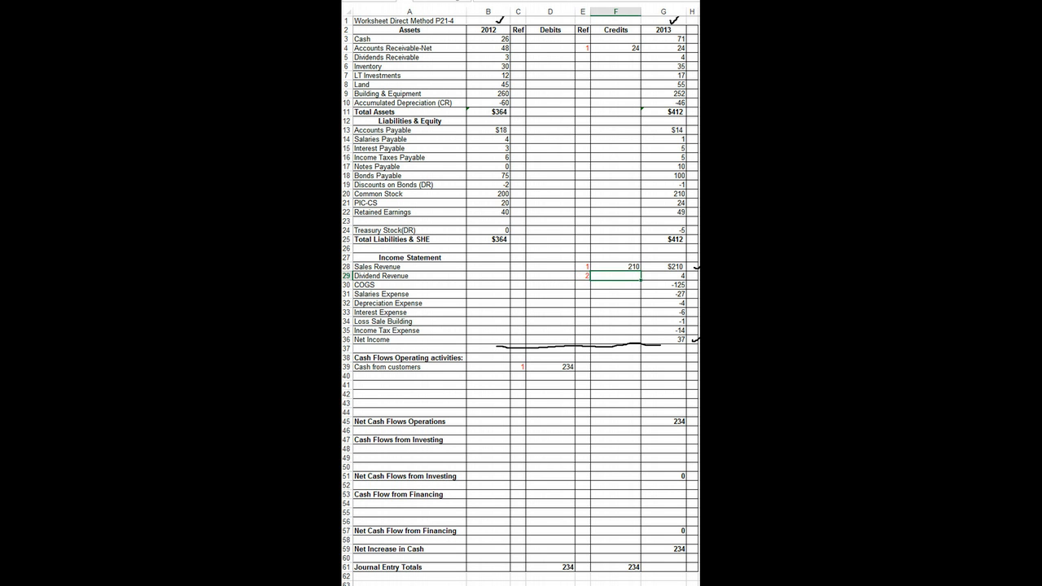
text(4)
key(Return)
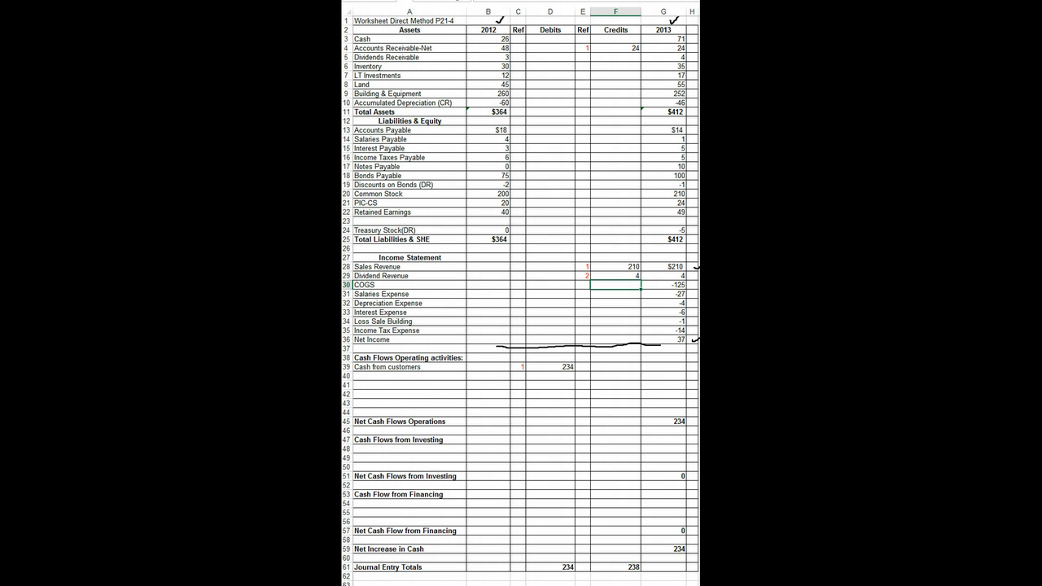
- Record a debit of 1 for Dividends Receivable with reference 2
click(409, 58)
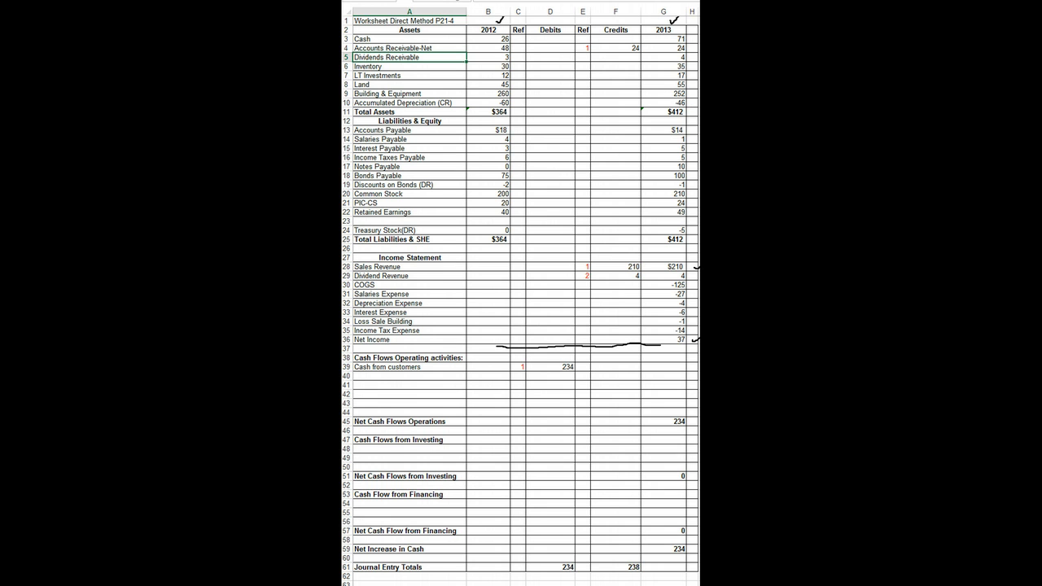
click(551, 58)
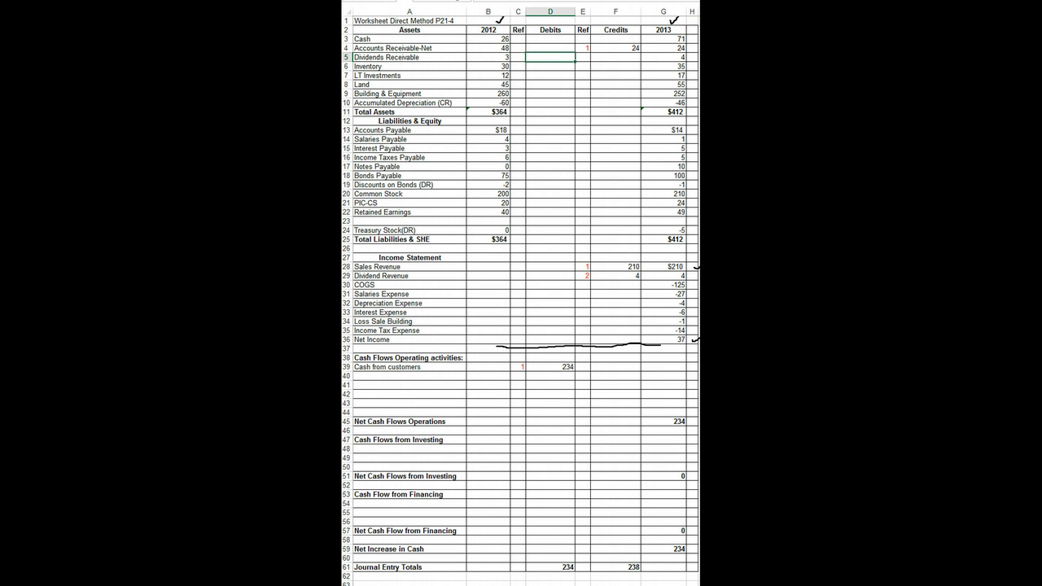
click(517, 58)
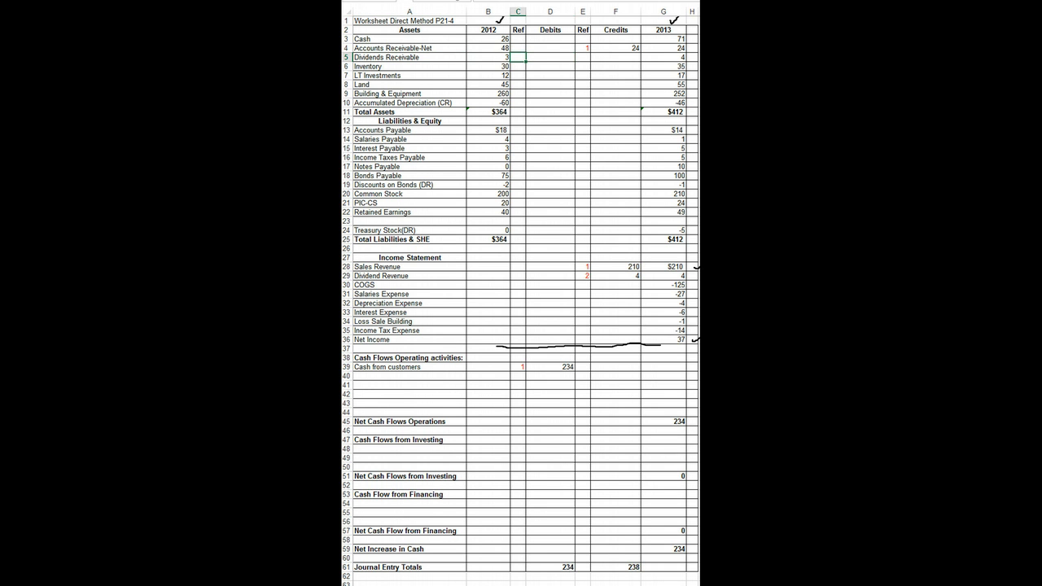
text(2)
key(Tab)
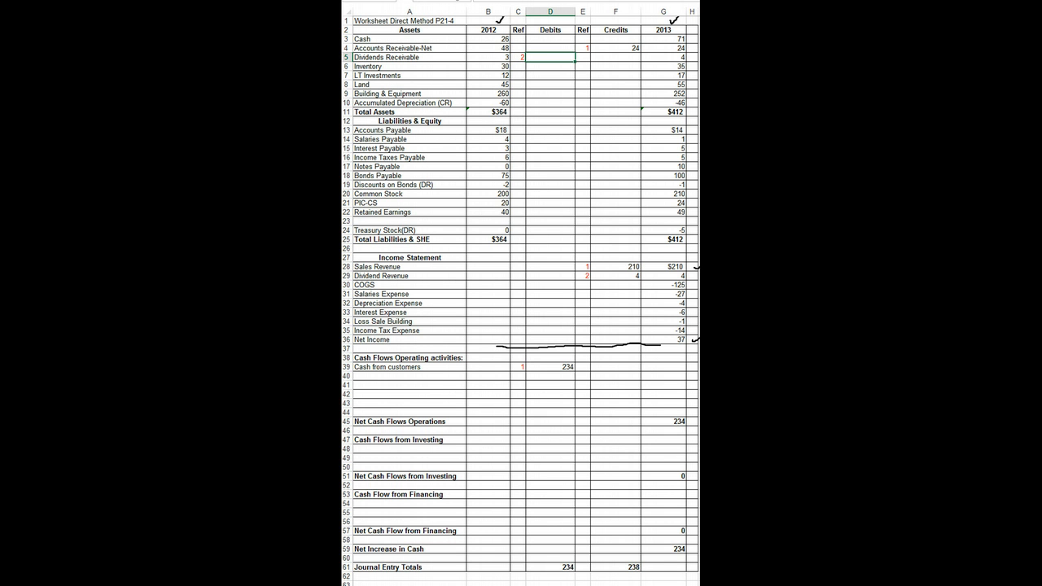
text(1)
key(Return)
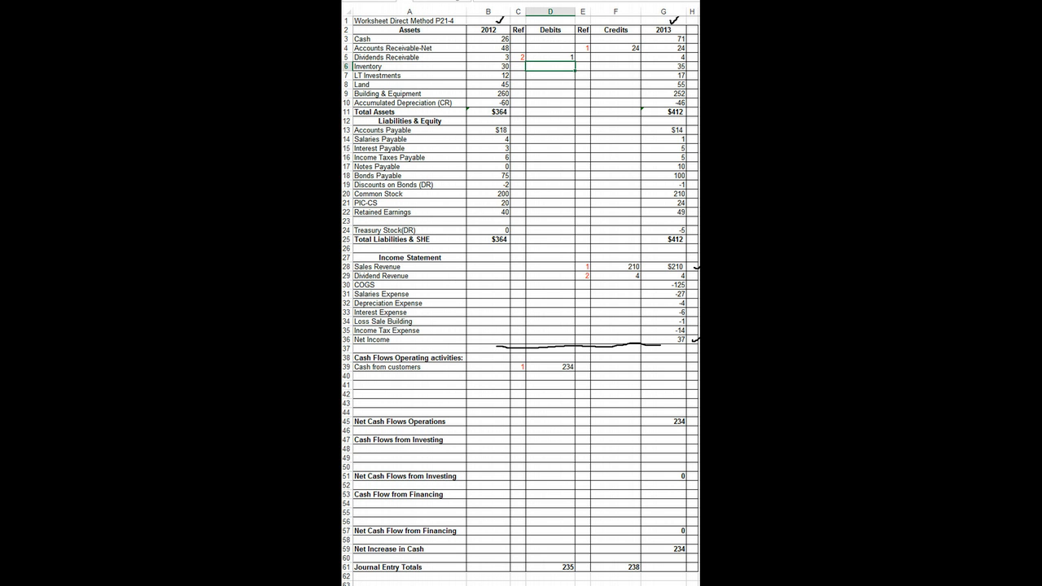
- Add a "Cash received from dividends" line under operating activities with reference 2 and a debit of 4
click(409, 376)
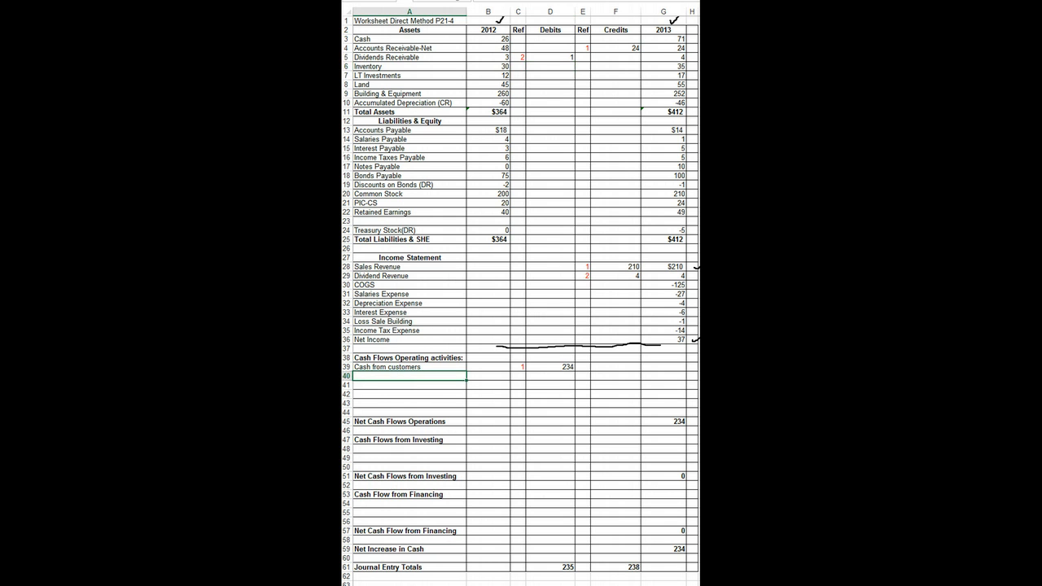
text(Cash received from dividends)
click(517, 376)
text(2)
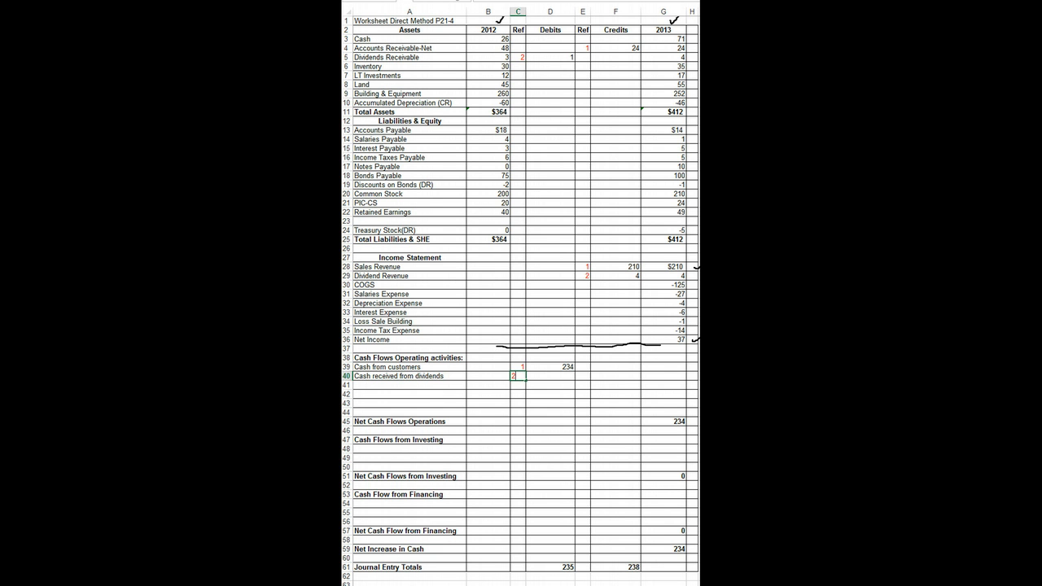
key(Tab)
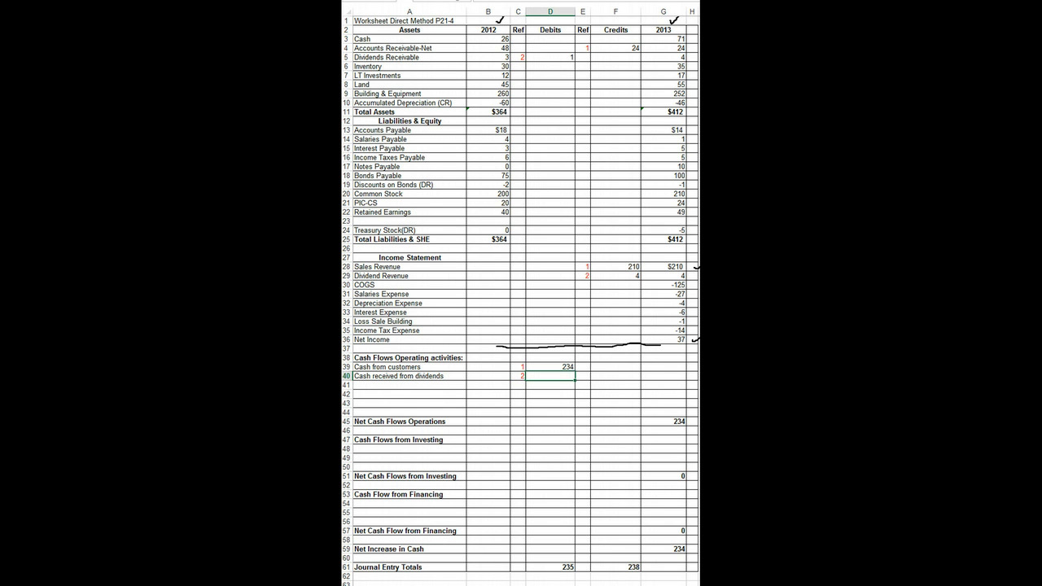
text(4)
key(Return)
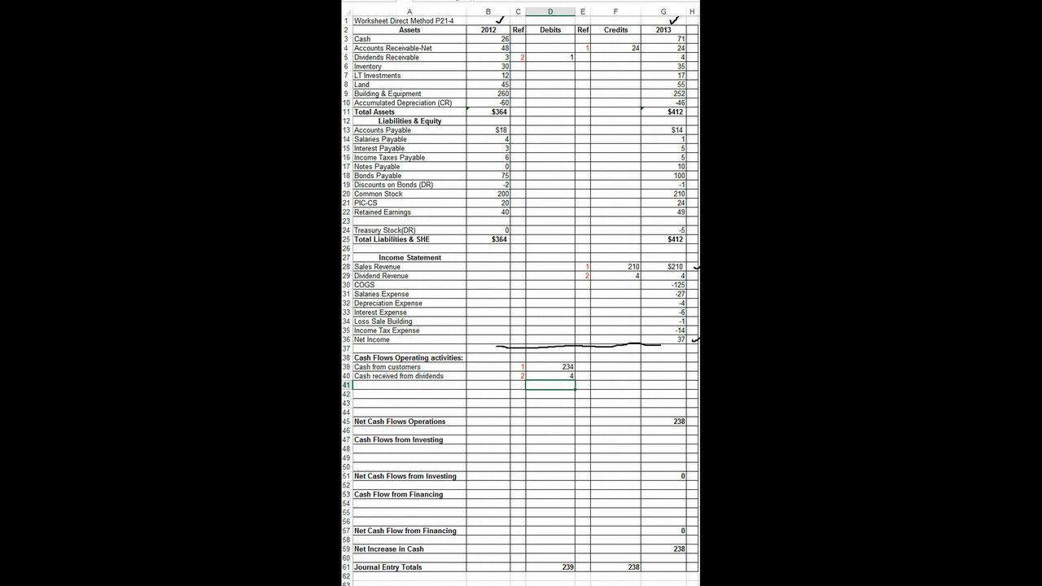
- Check the Dividend Revenue and Dividends Receivable entries and change the debit for cash received from dividends to 3
click(615, 276)
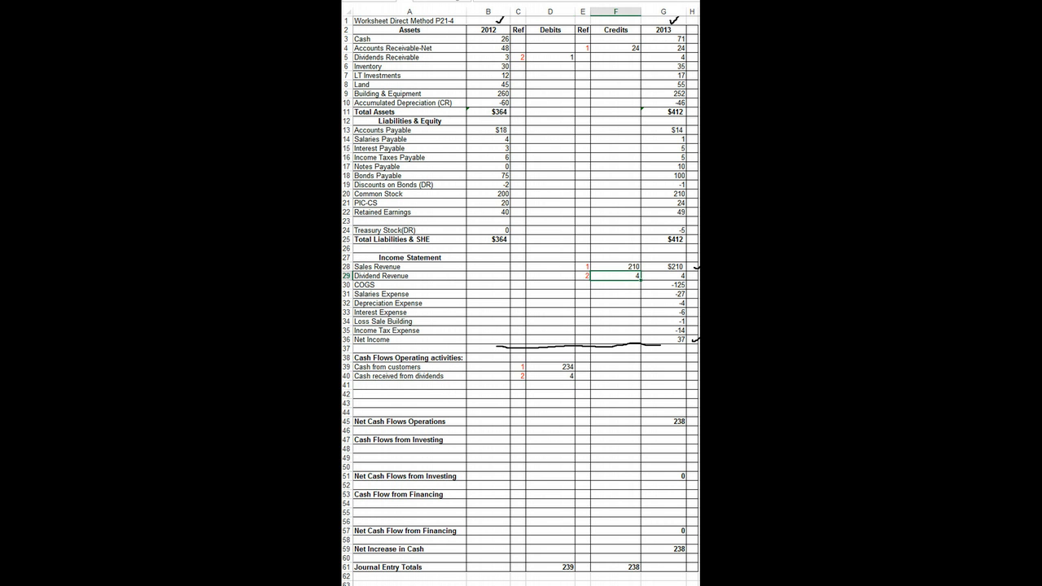
click(550, 58)
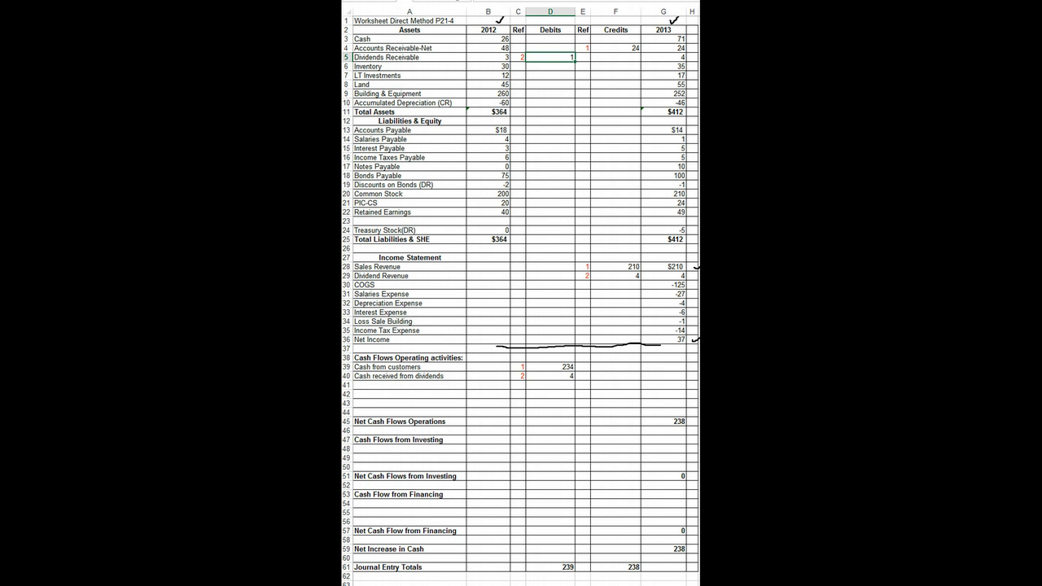
click(550, 376)
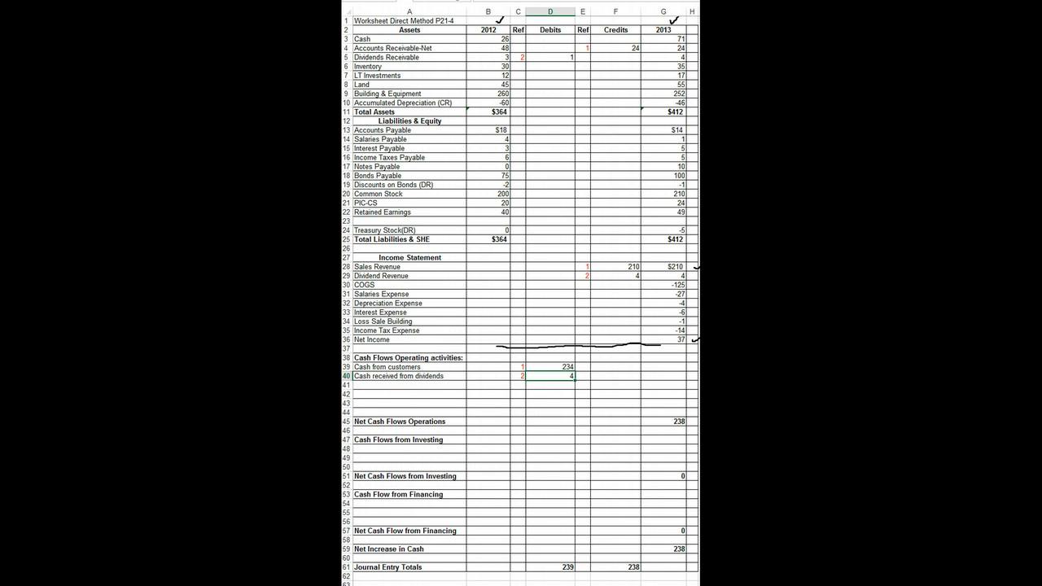
text(3)
key(Return)
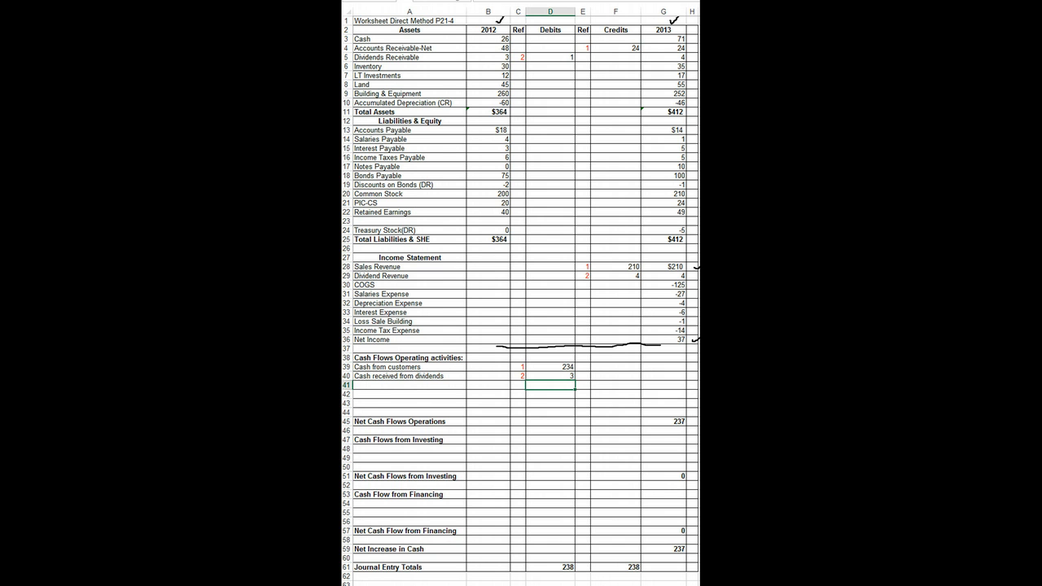
- Record a debit of 125 for COGS with reference 3
click(582, 522)
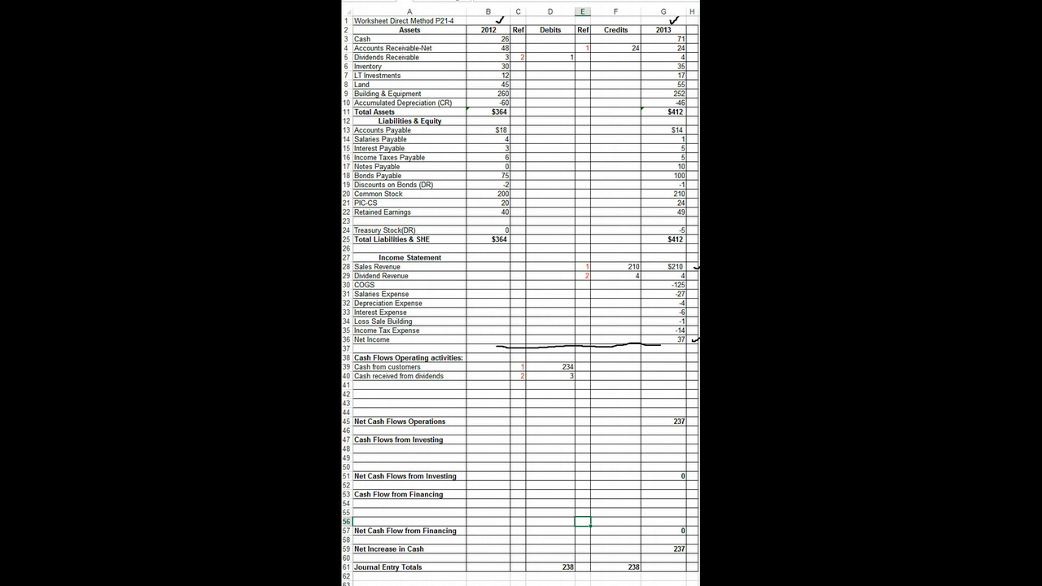
click(583, 285)
click(518, 285)
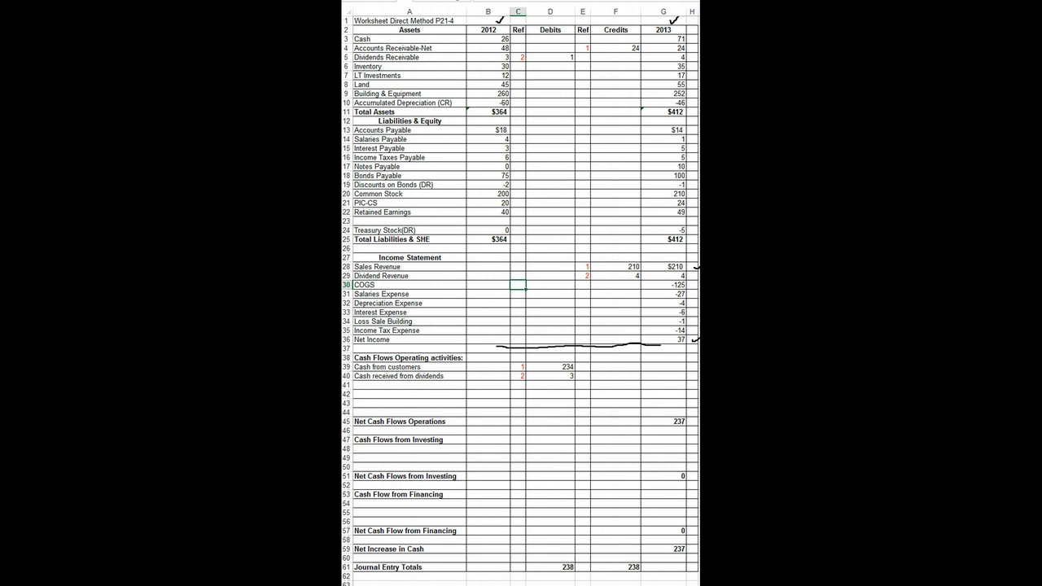
text(3)
key(Tab)
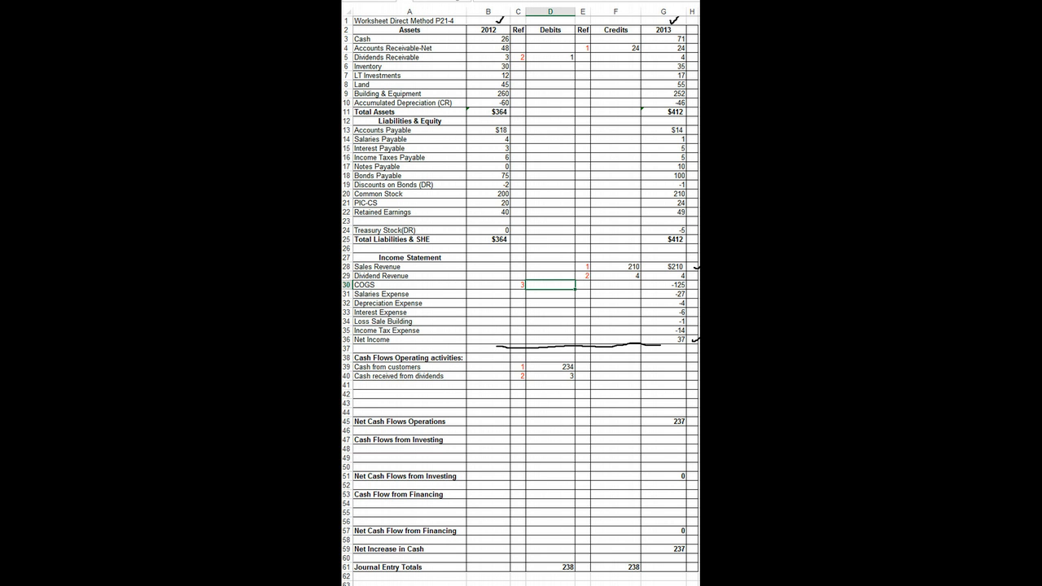
text(125)
key(Return)
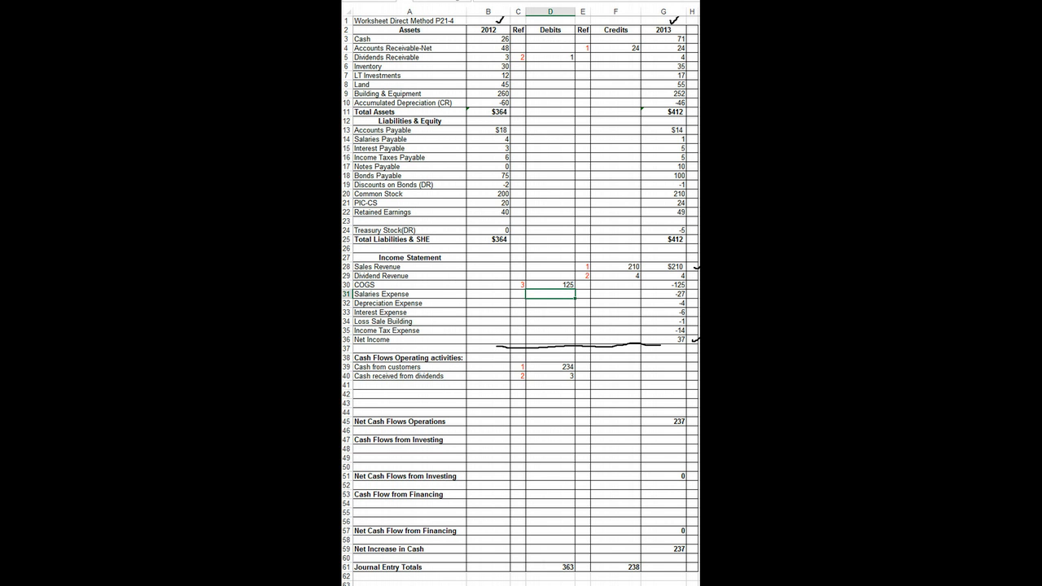
- Record a debit of 5 for Inventory with reference 3
click(409, 66)
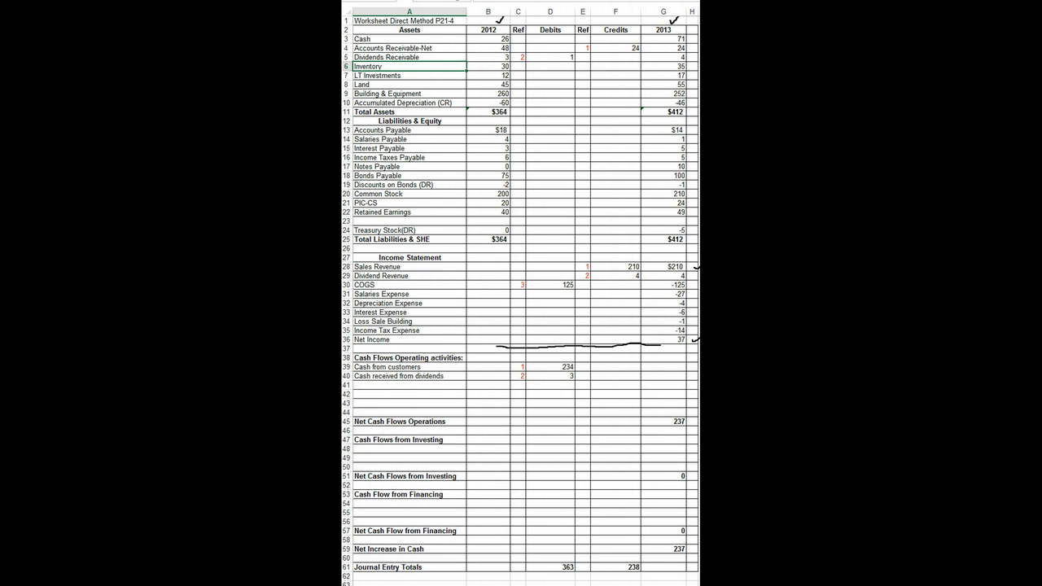
key(Right)
key(Right)
key(Right)
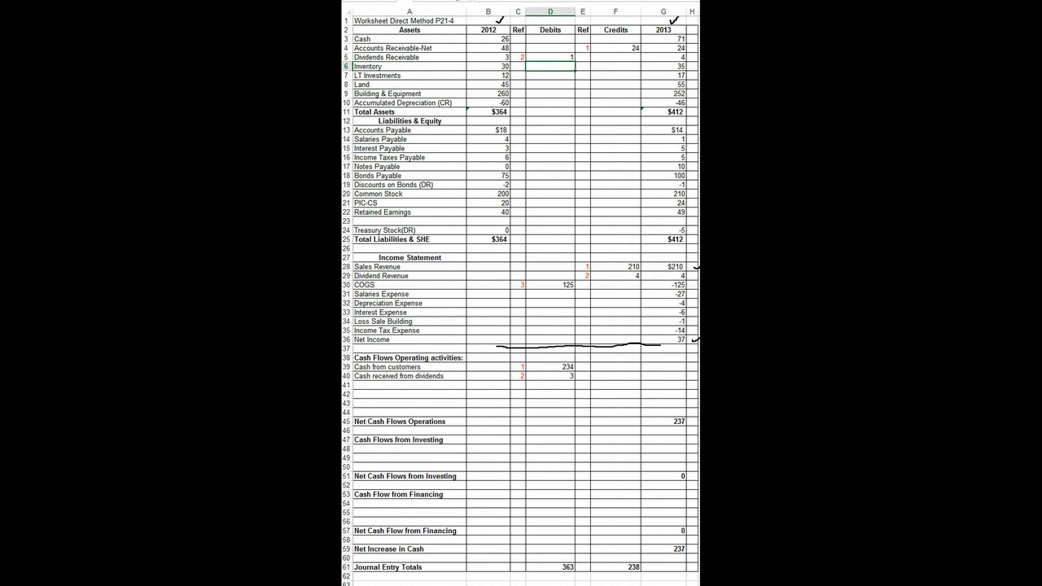
text(5)
key(Left)
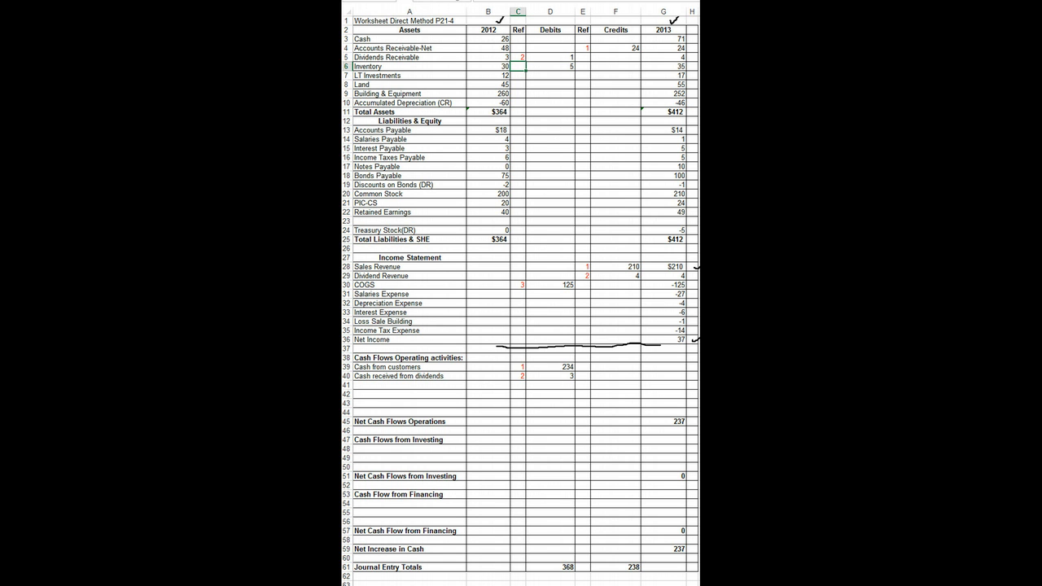
text(3)
- Record a debit of 4 for Accounts Payable with reference 3
key(Down)
key(Down)
click(550, 130)
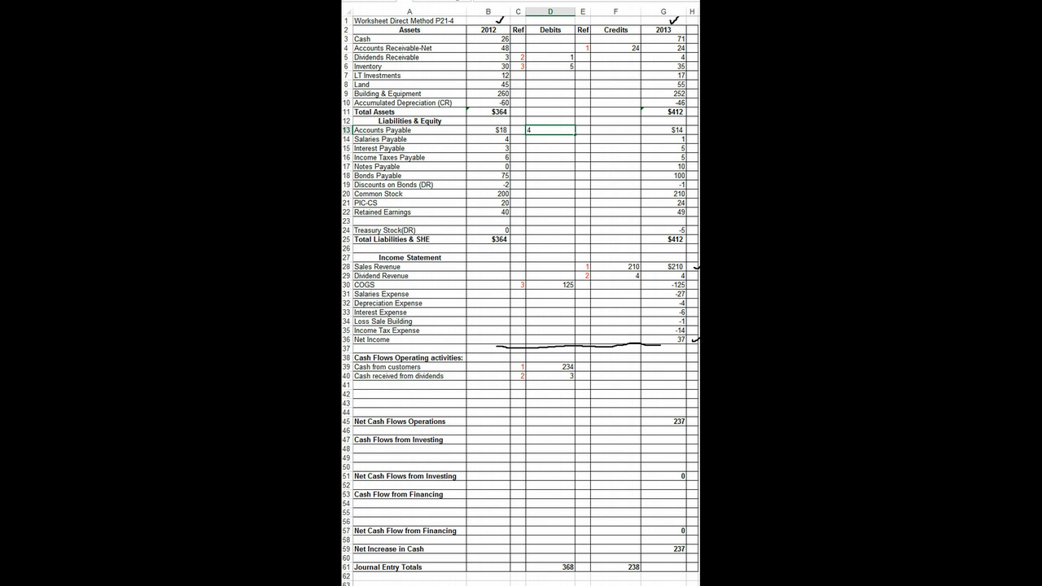
click(518, 130)
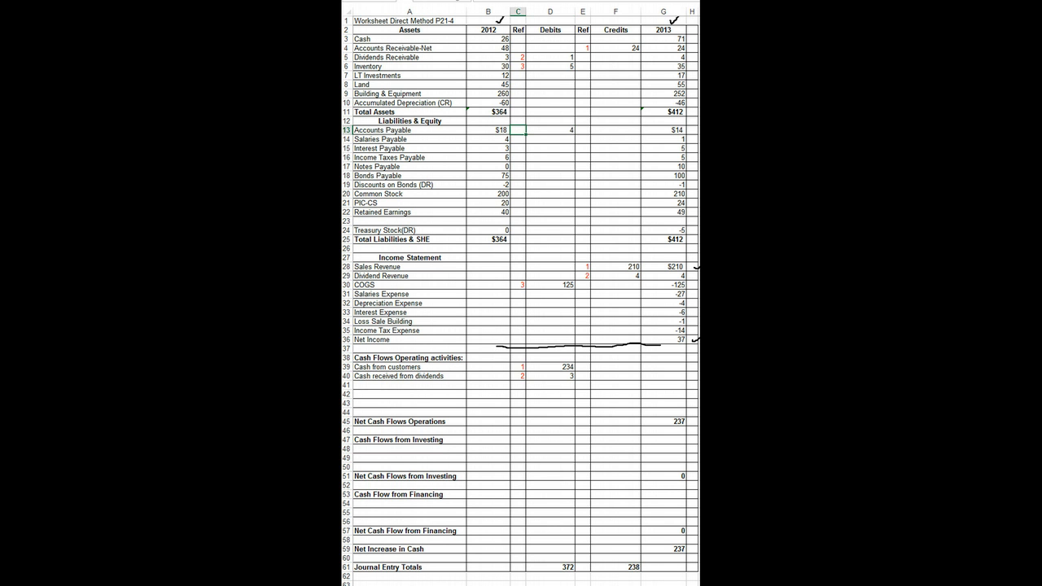
text(3)
key(Return)
- Review the reference 3 debits and add a "Cash paid to supplies" line under operating activities with reference 3 and a credit of 134
click(550, 66)
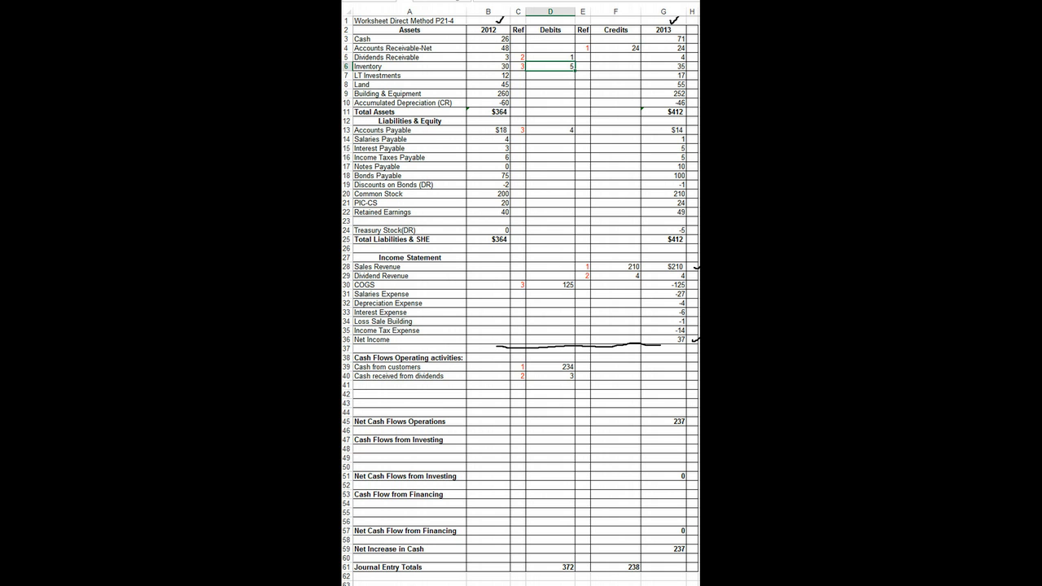
click(550, 285)
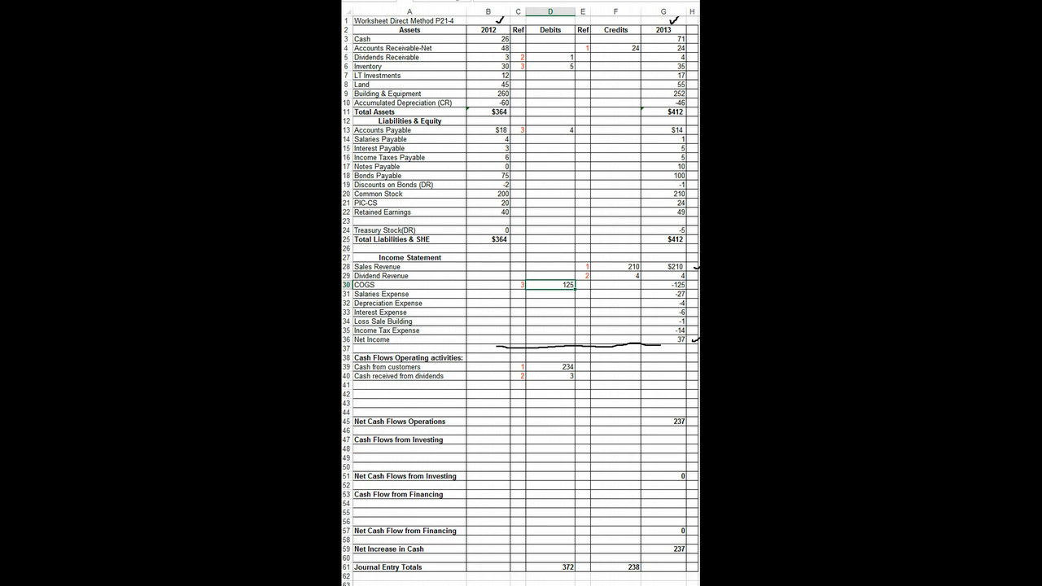
click(551, 131)
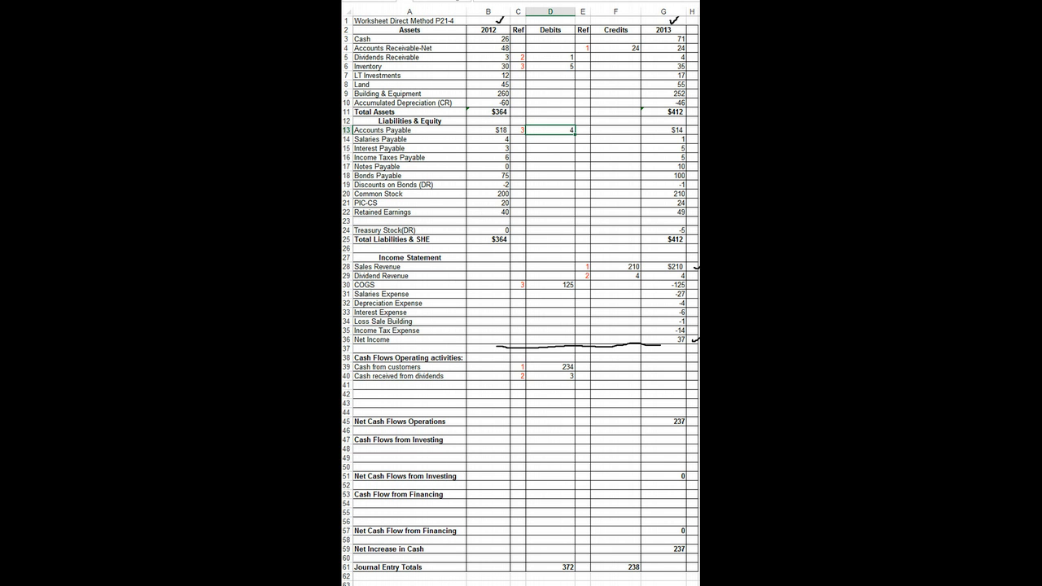
click(409, 385)
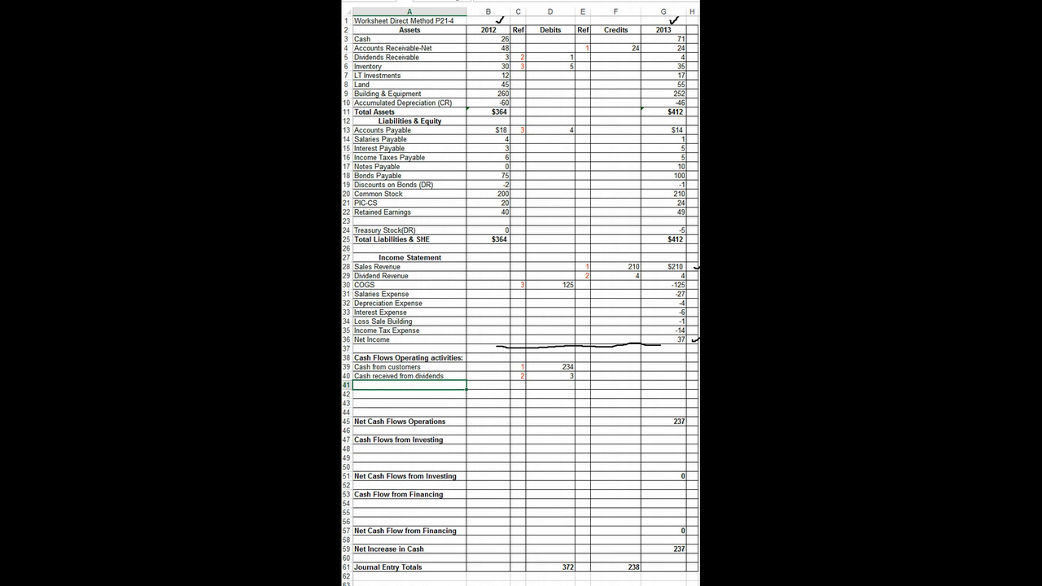
text(Cash paid to supplies)
click(582, 385)
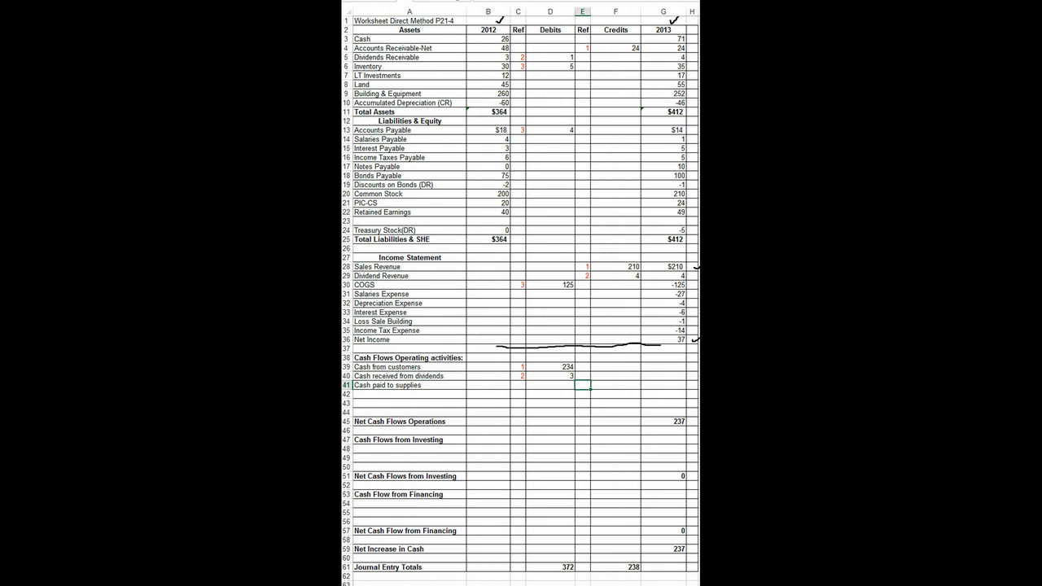
text(3)
key(Tab)
text(134)
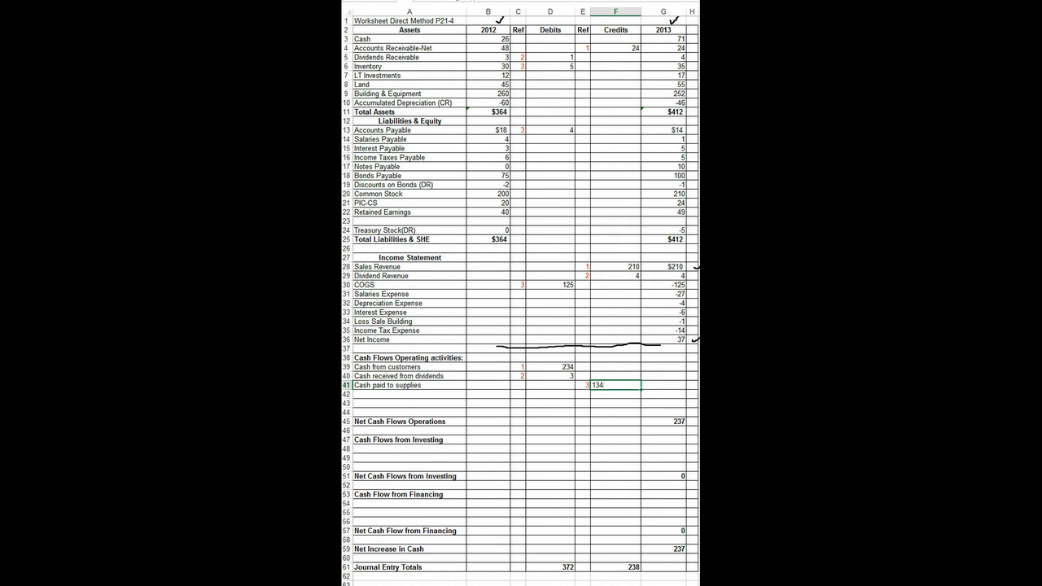
key(Return)
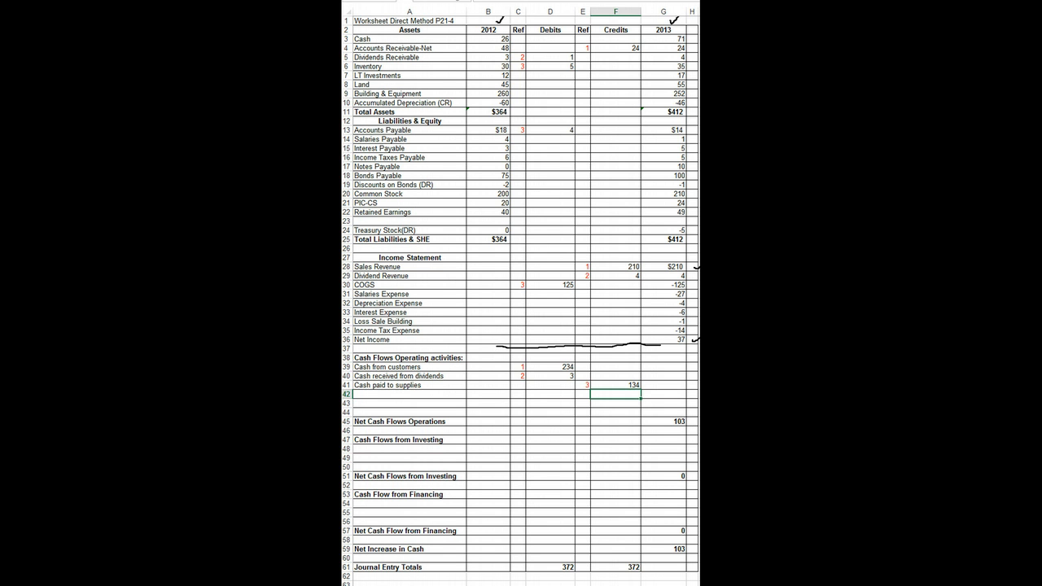
- Record a debit of 27 for Salaries Expense with reference 4
click(518, 294)
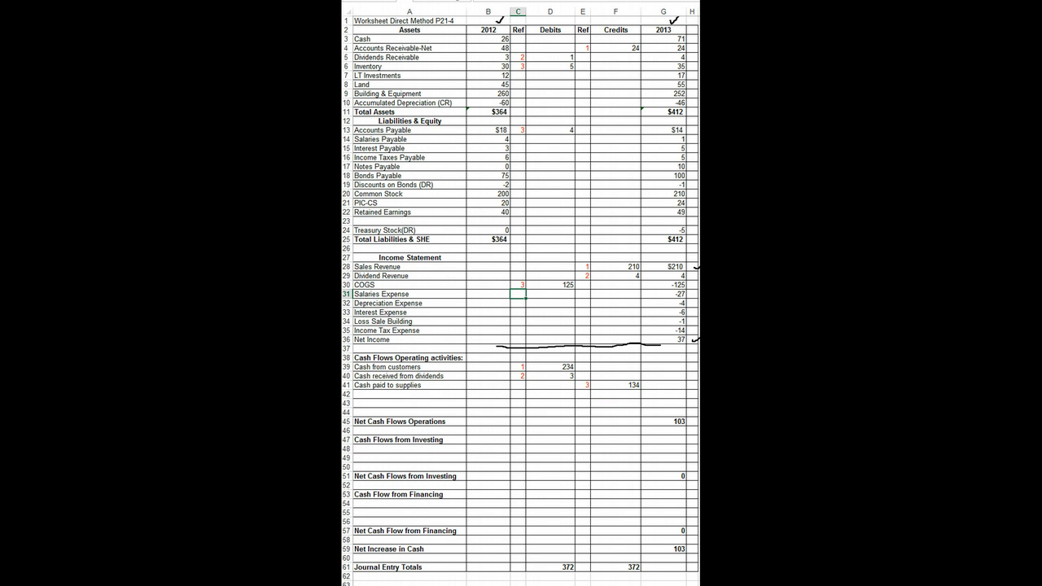
text(4)
key(Tab)
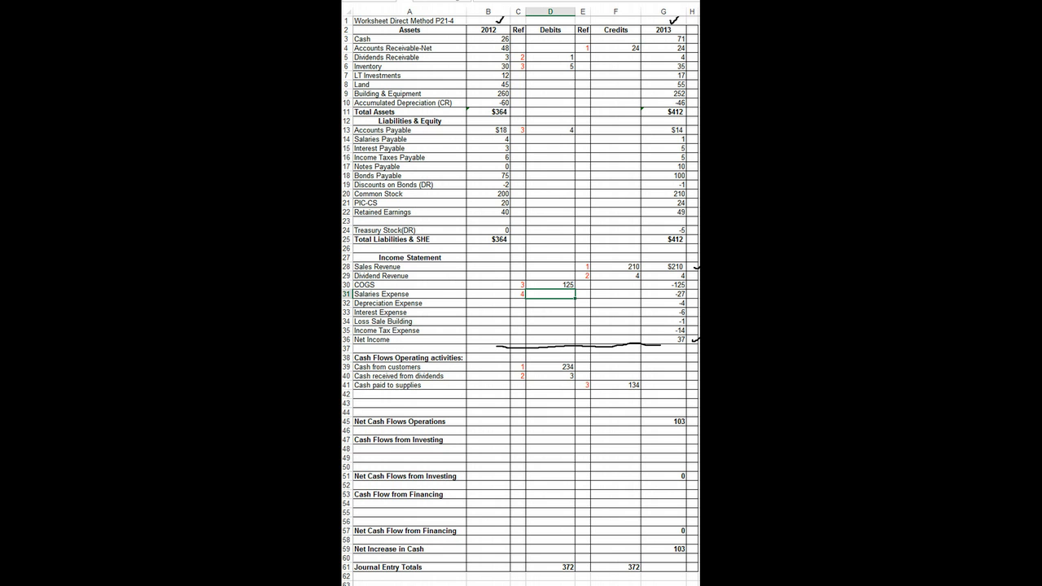
text(27)
key(Return)
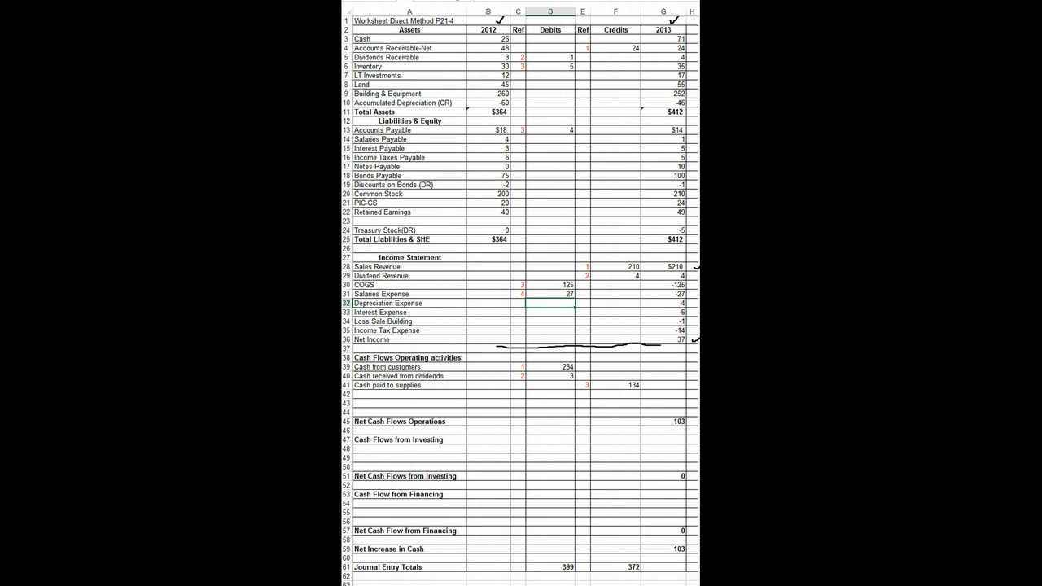
- Record a debit of 3 for Salaries Payable with reference 4
click(409, 139)
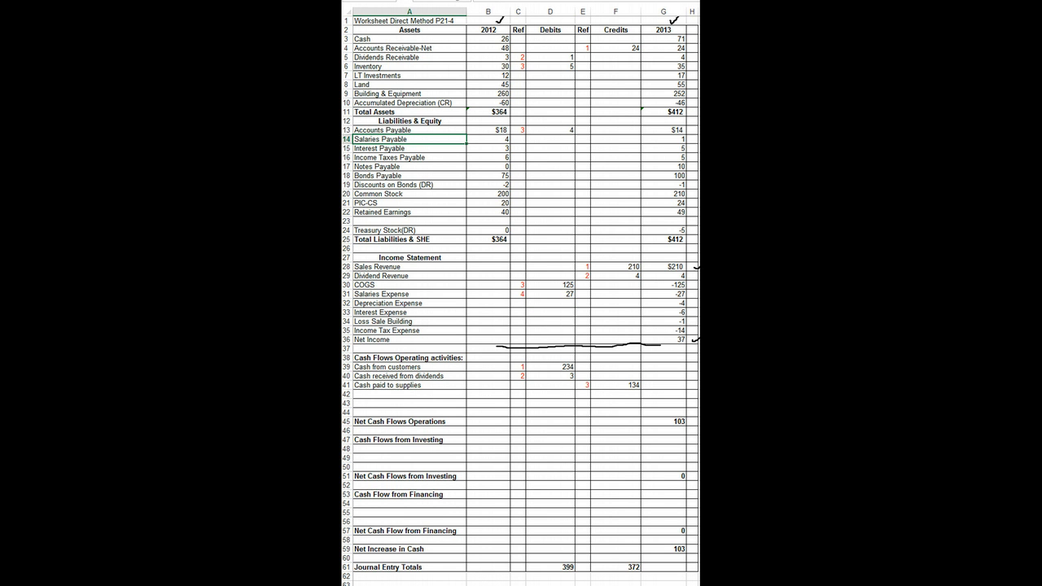
click(550, 139)
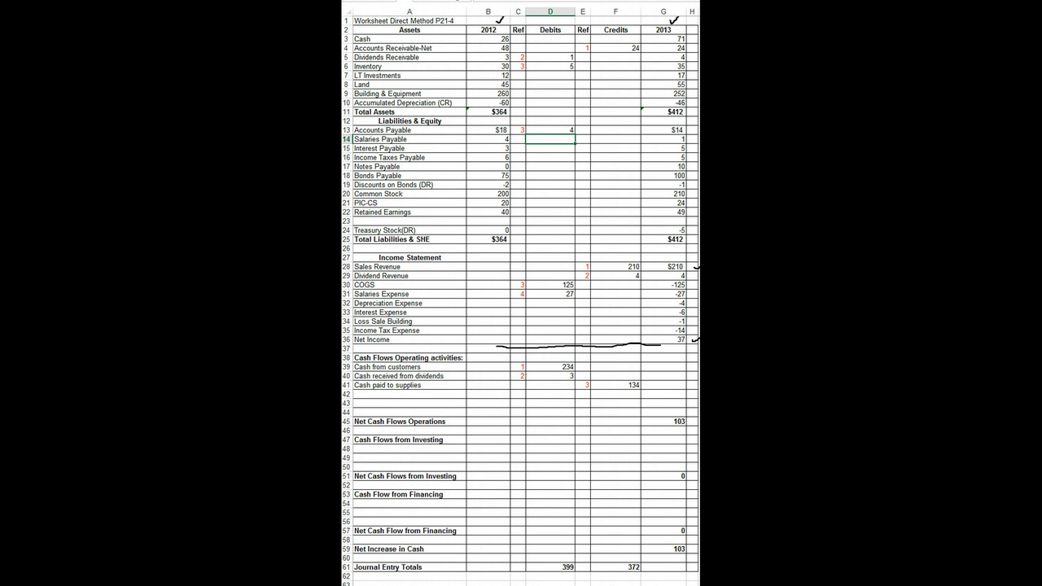
text(3)
click(517, 139)
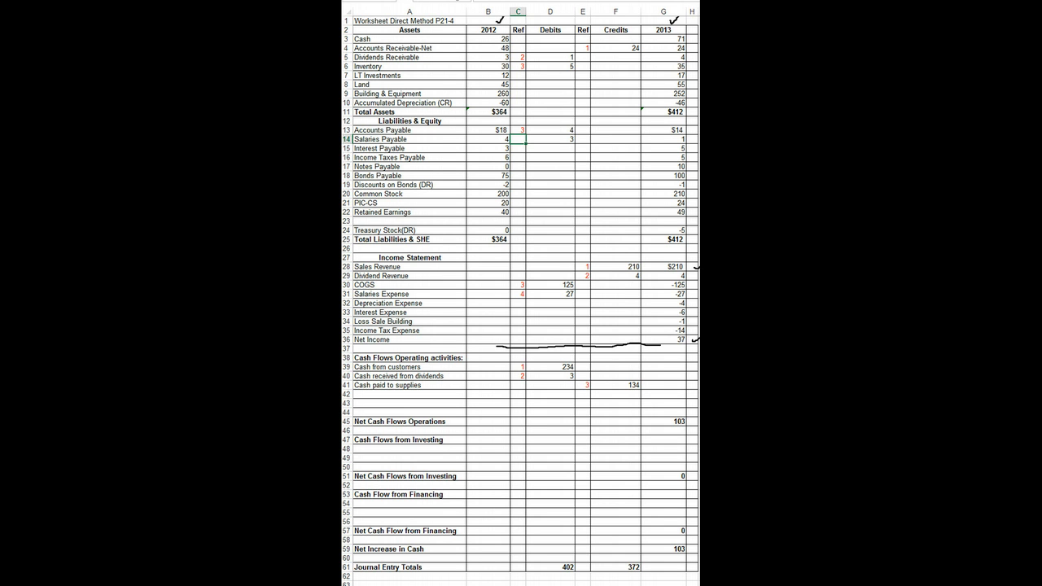
text(4)
key(Return)
key(Return)
- Add a "Cash paid employees" line under operating activities with reference 4 and a credit of 30
click(409, 395)
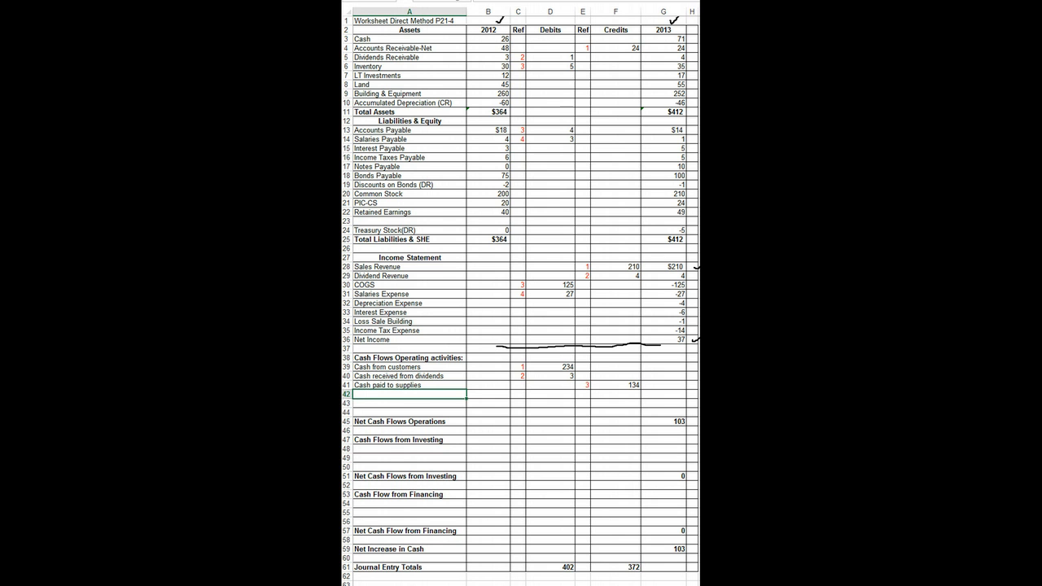
text(Cash paid employees)
key(Tab)
key(Tab)
key(Tab)
key(Tab)
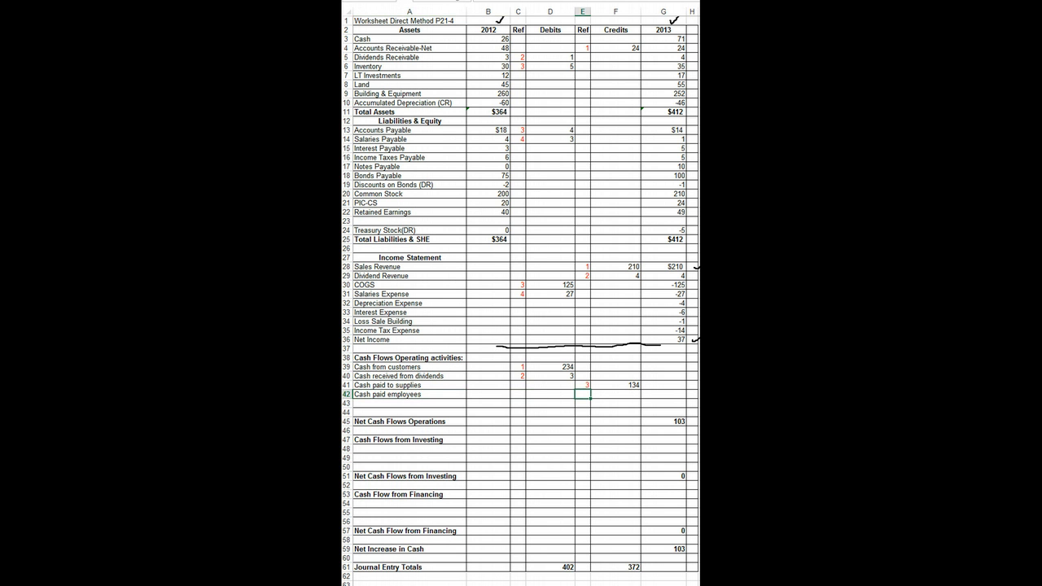
text(4)
key(Tab)
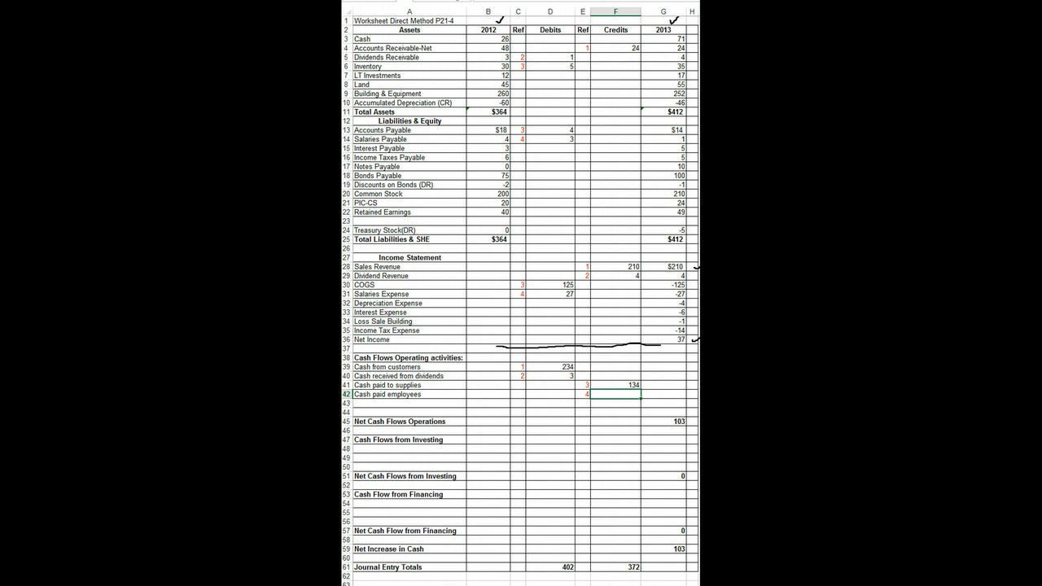
text(30)
key(Return)
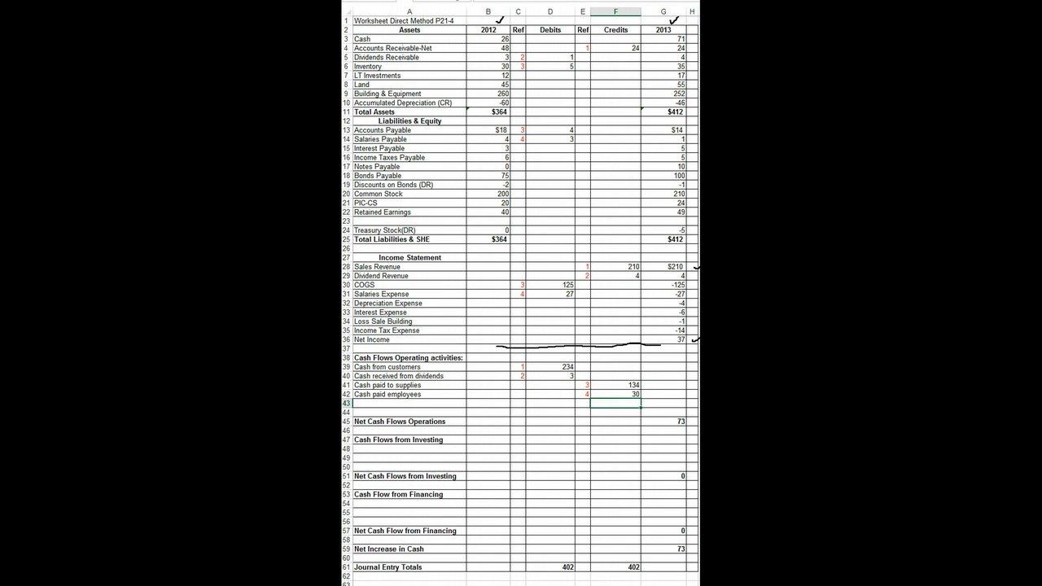
- Record a debit of 4 for Depreciation Expense with reference 5
click(518, 304)
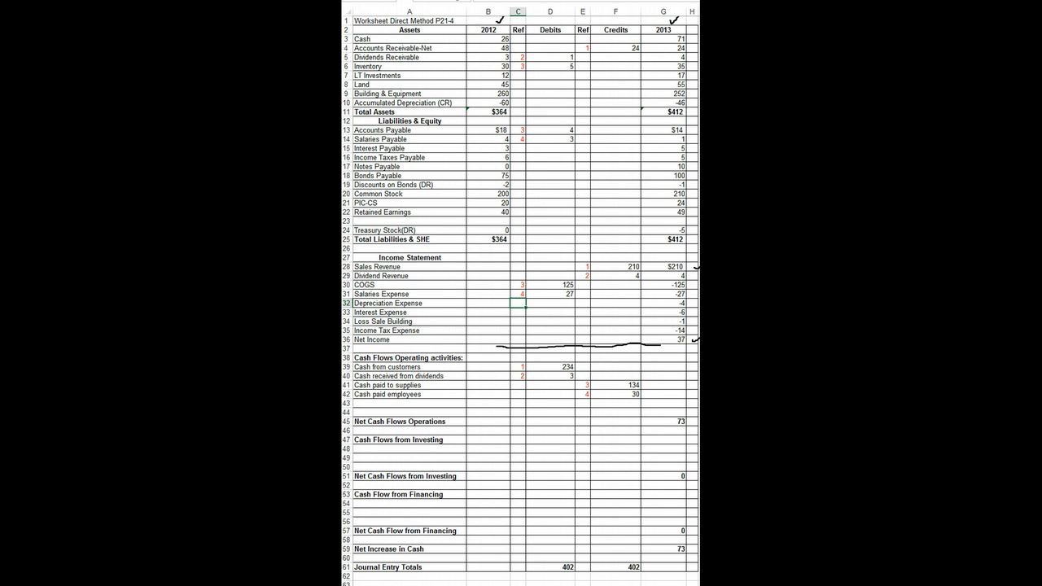
text(5)
key(Return)
click(550, 304)
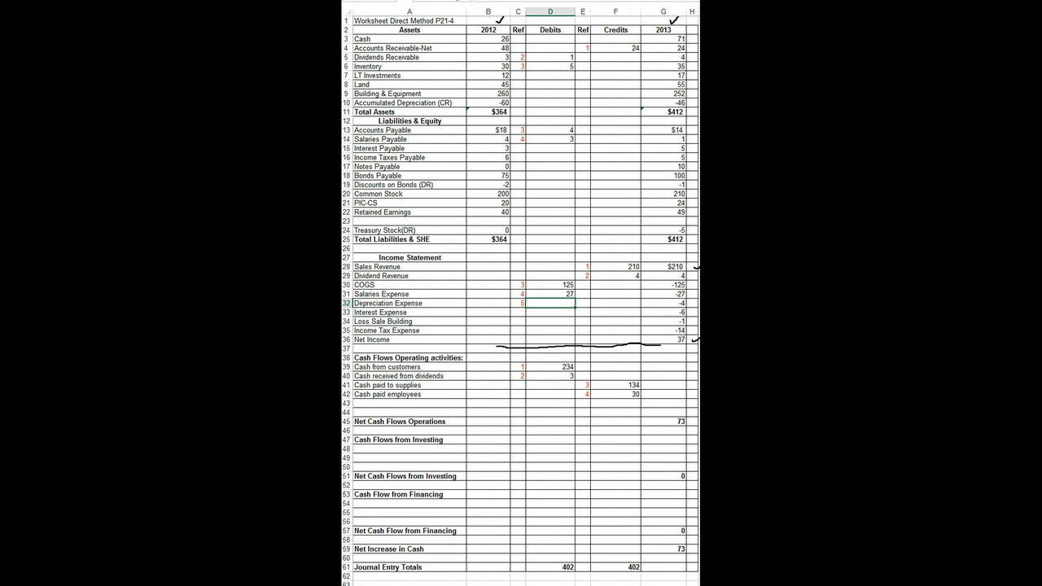
text(4)
- Record a credit of 5 for Accumulated Depreciation with reference 5
click(582, 104)
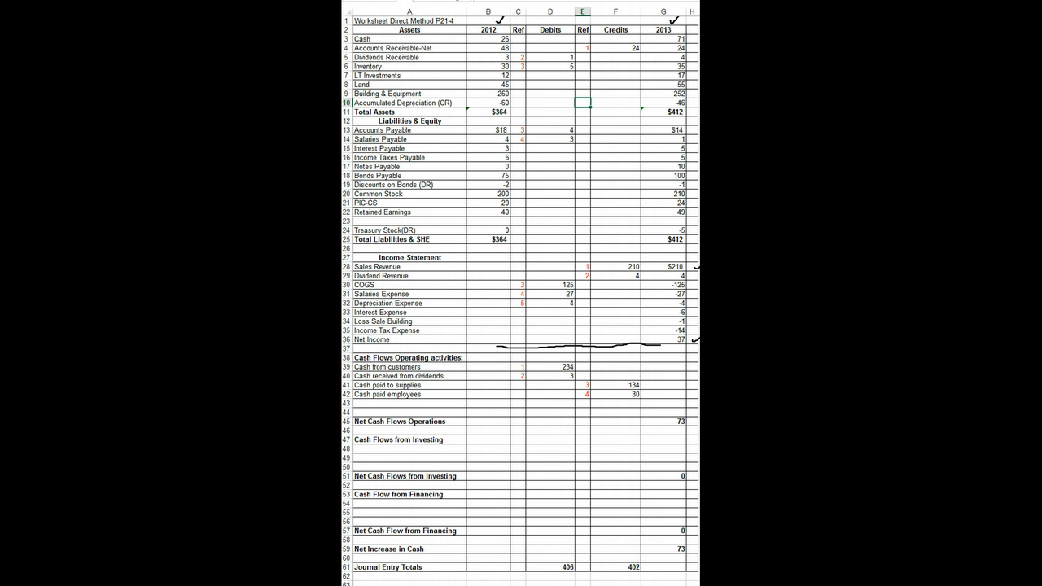
text(5)
key(Tab)
text(5)
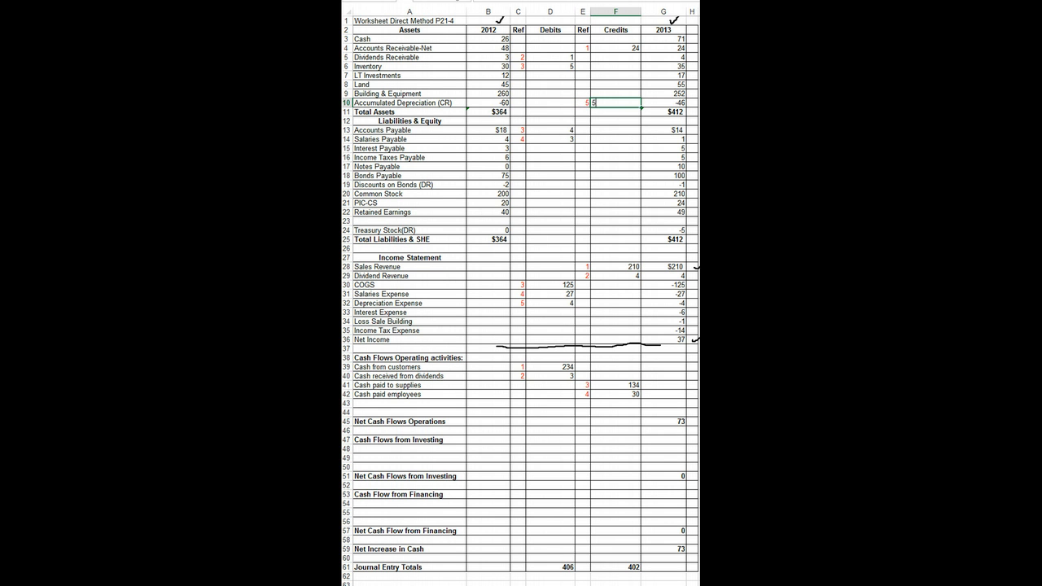
key(Return)
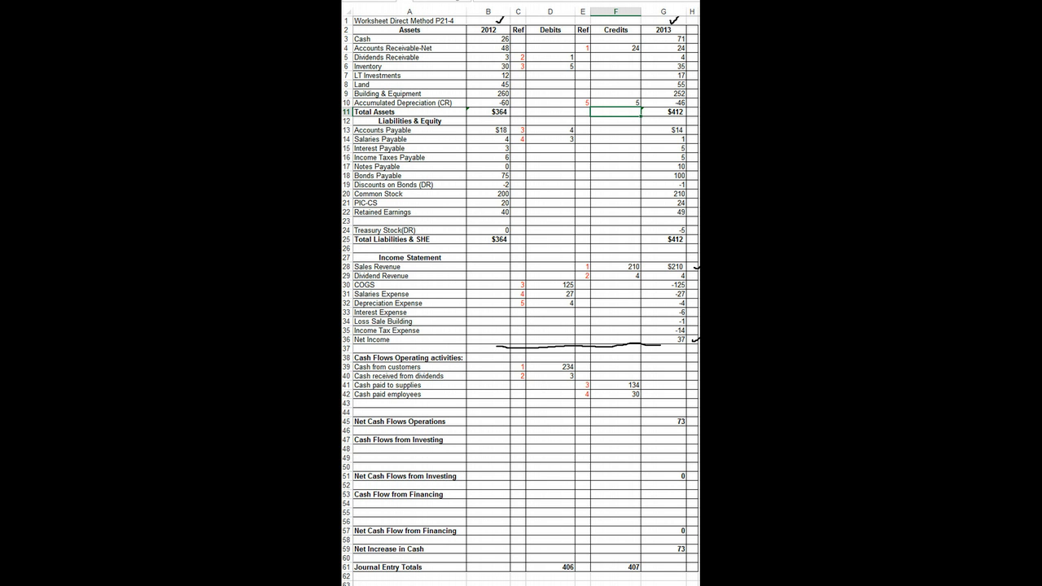
- Record a debit of 6 for Interest Expense with reference 6
click(518, 312)
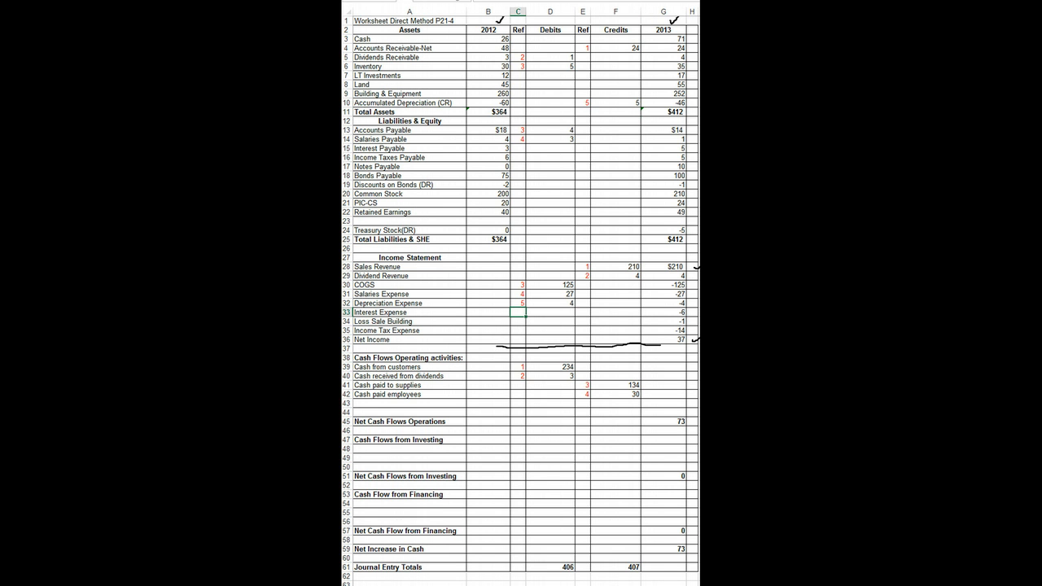
text(6)
key(Return)
click(550, 313)
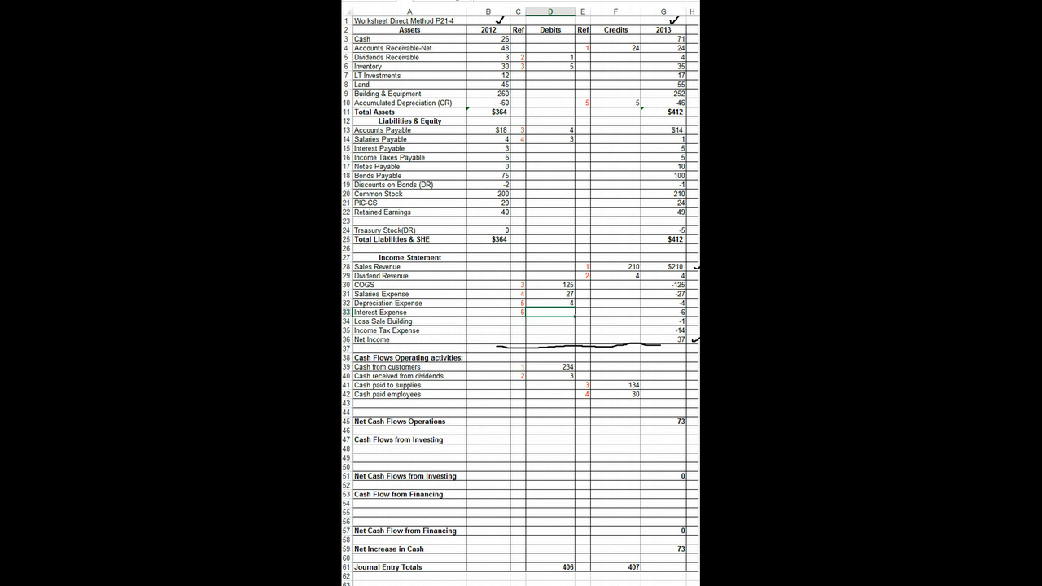
text(6)
key(Return)
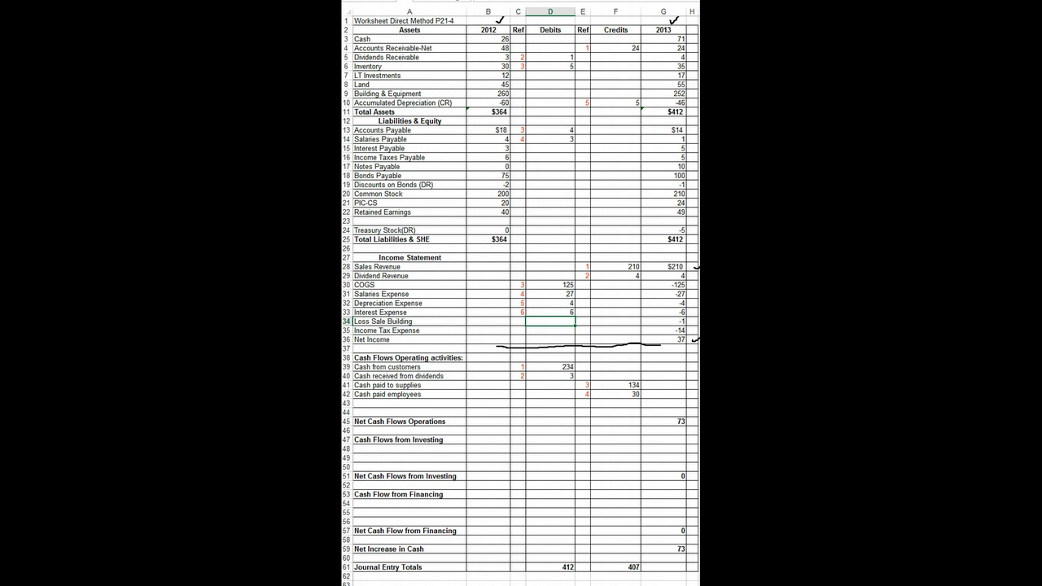
- Record a credit of 2 for Interest Payable with reference 6
click(615, 148)
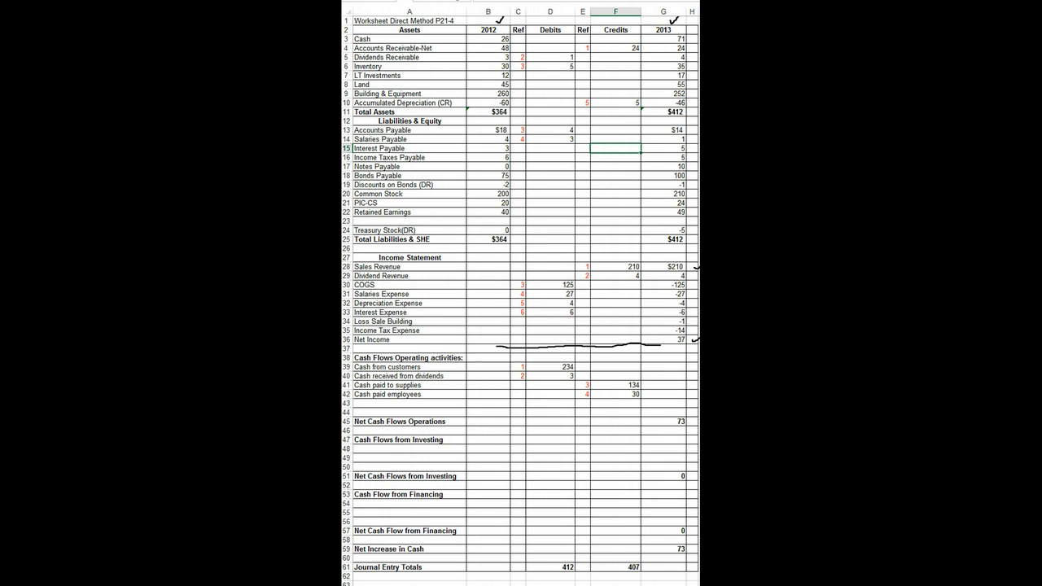
text(2)
key(Left)
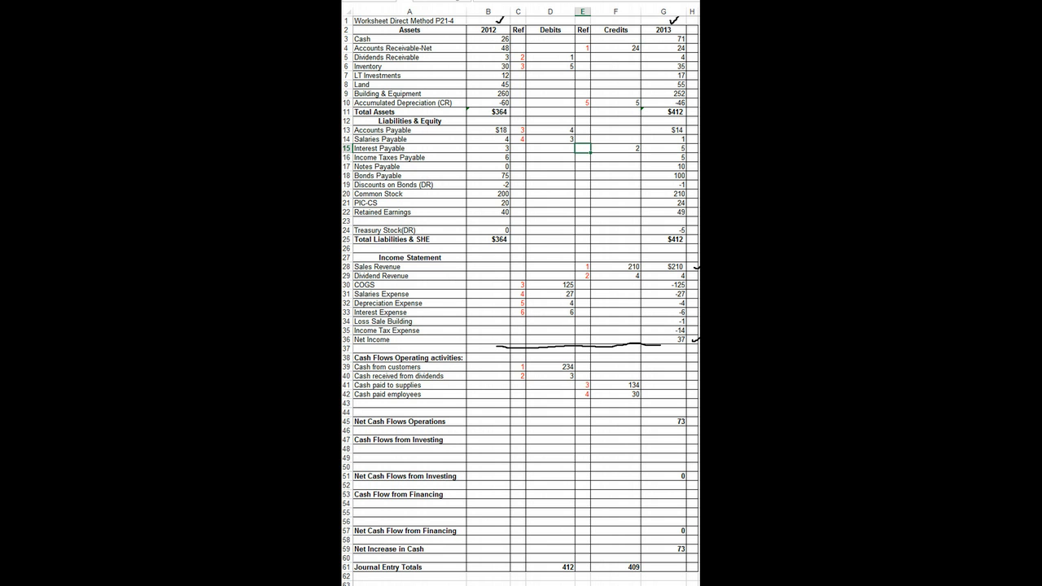
text(6)
key(Return)
- Record a credit of 1 for Discounts on Bonds with reference 6
click(409, 185)
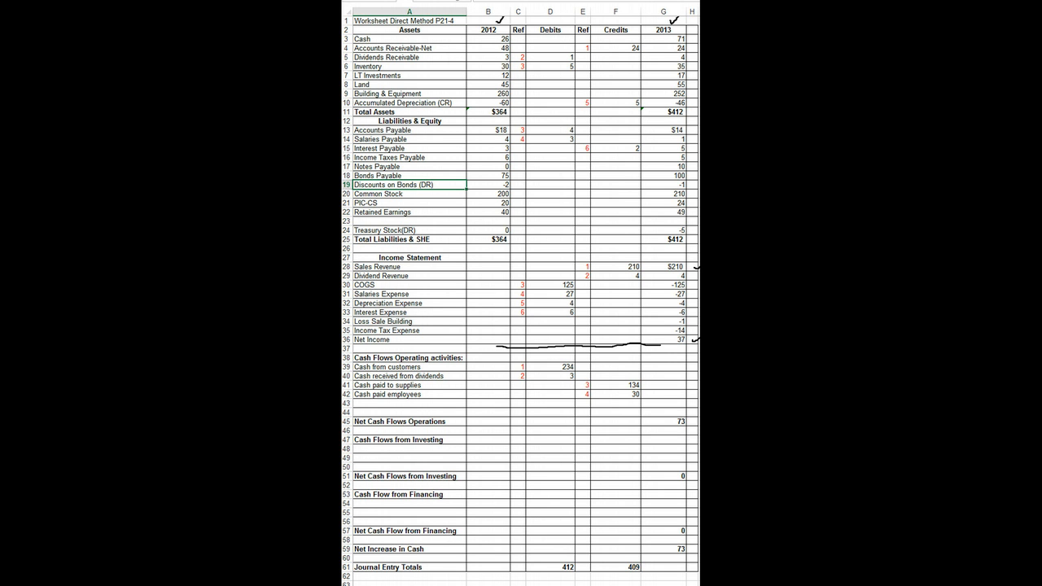
click(615, 185)
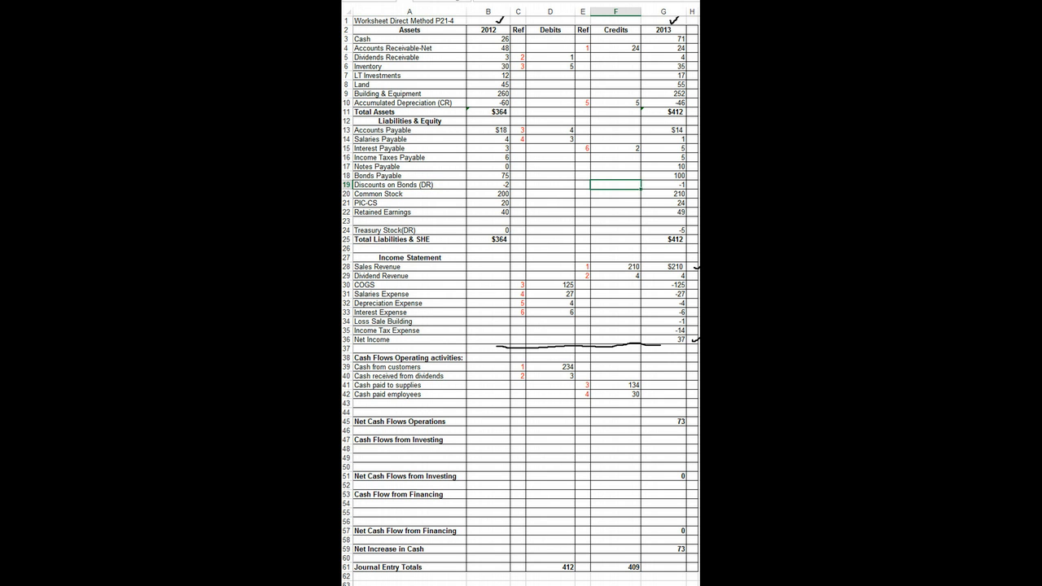
text(1)
key(Left)
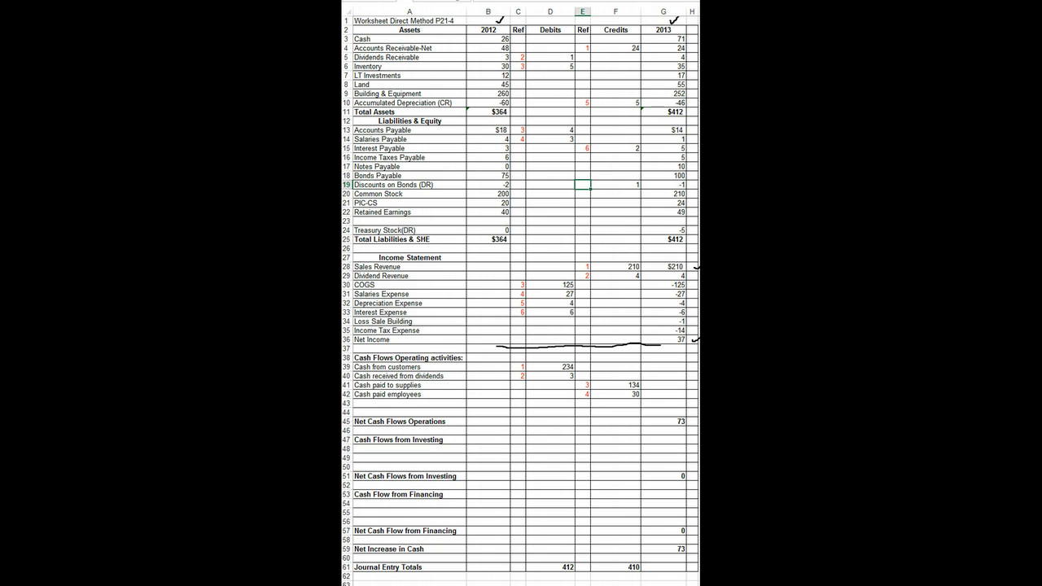
text(6)
key(Return)
- Add a "Cash paid interest" line under operating activities with reference 6 and a credit of 3
click(615, 413)
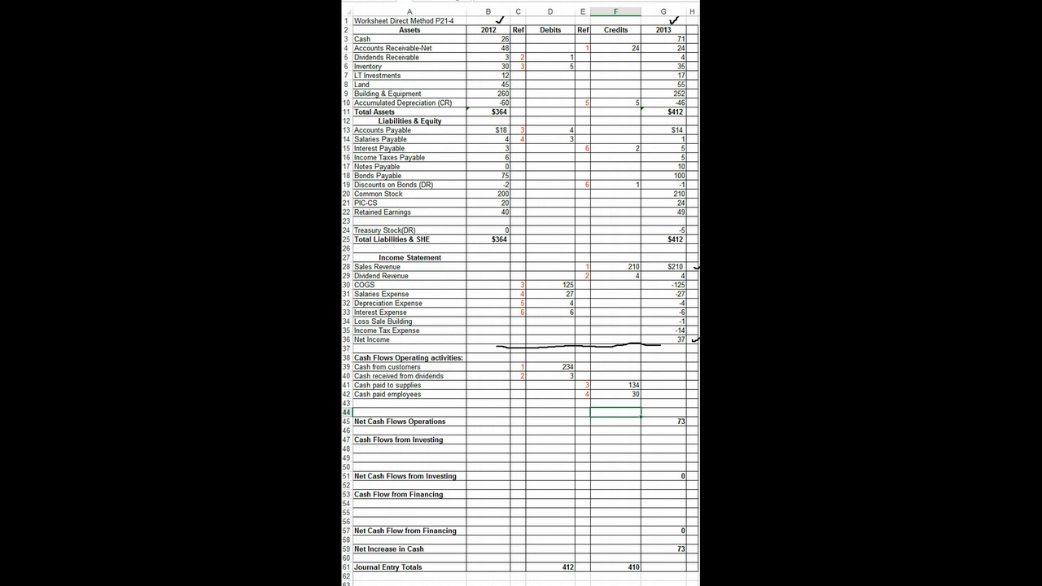
click(616, 568)
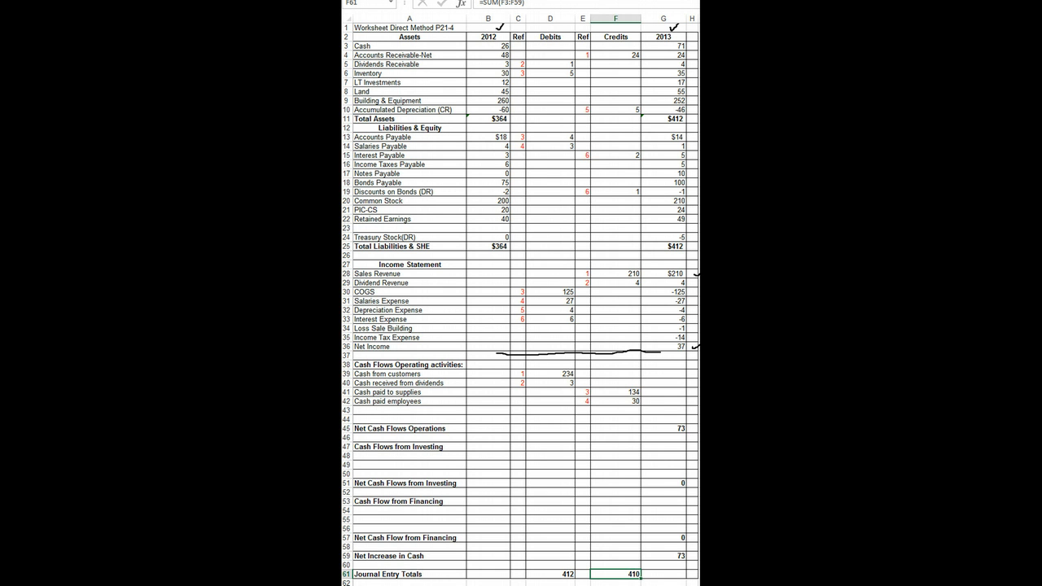
click(410, 410)
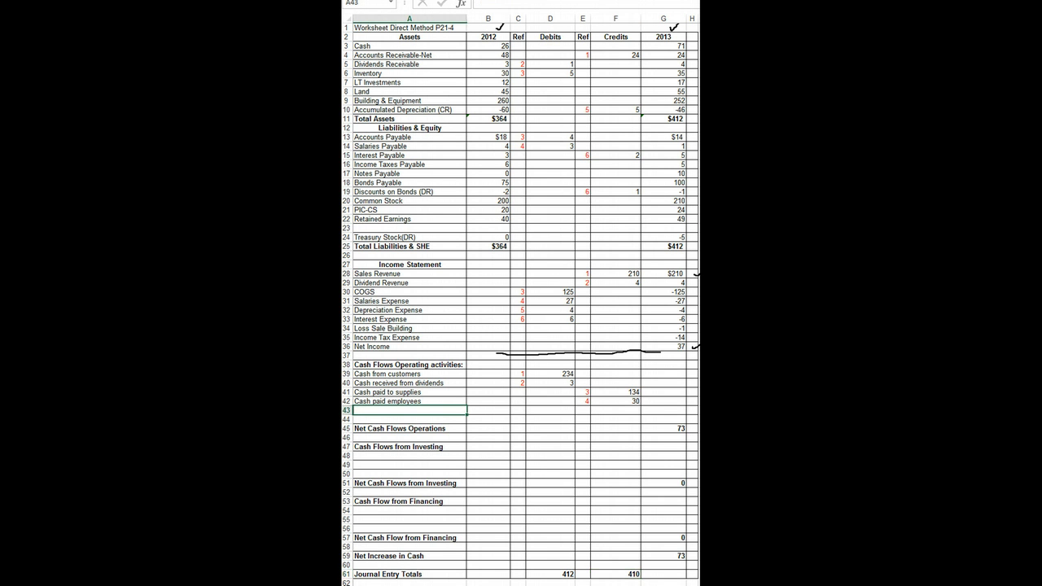
text(Cash paid interest)
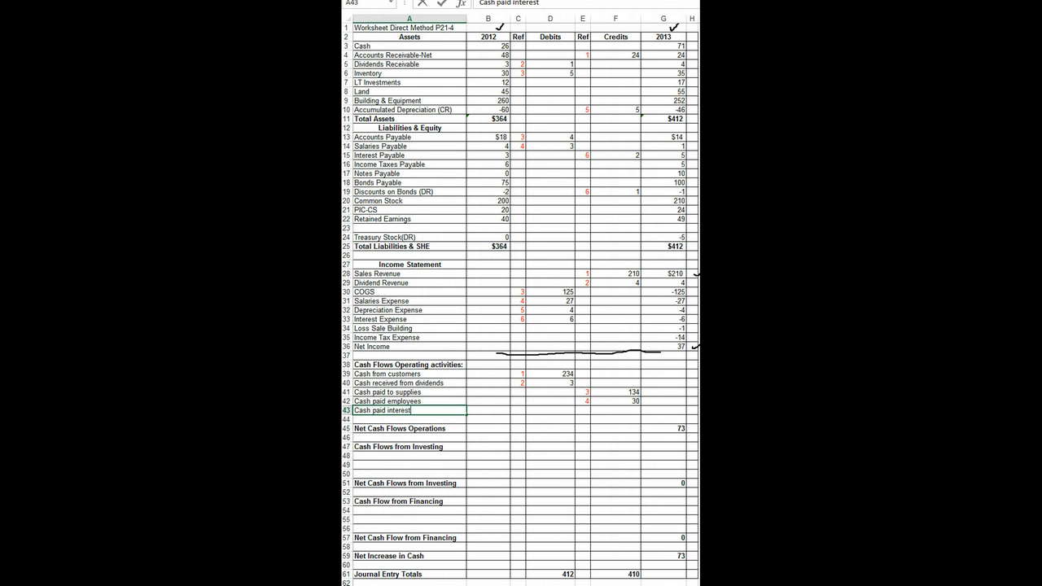
click(583, 410)
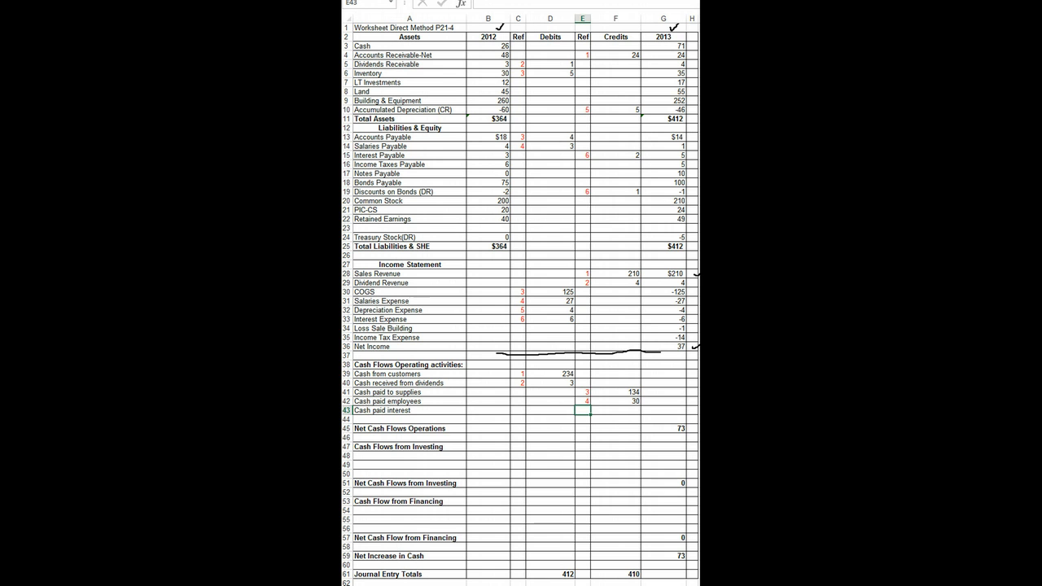
text(6)
key(Tab)
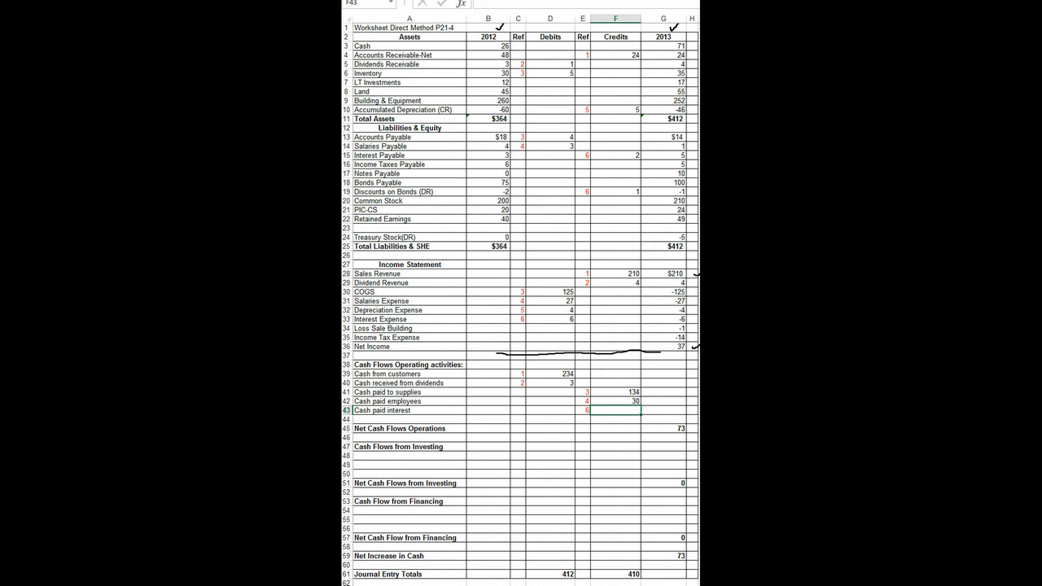
text(3)
key(Return)
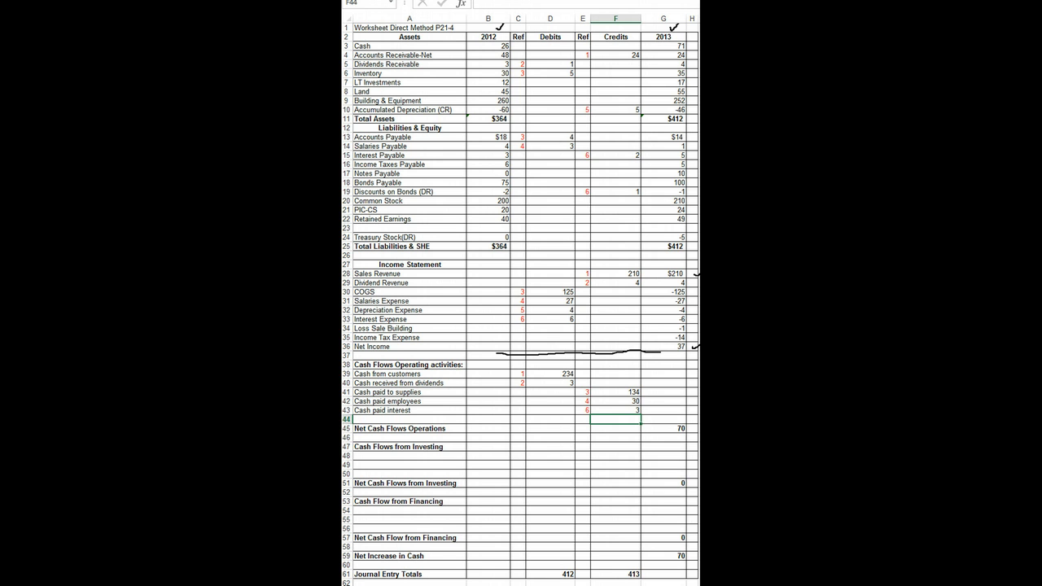
- Correct the Accumulated Depreciation credit for reference 5 to 4
click(615, 110)
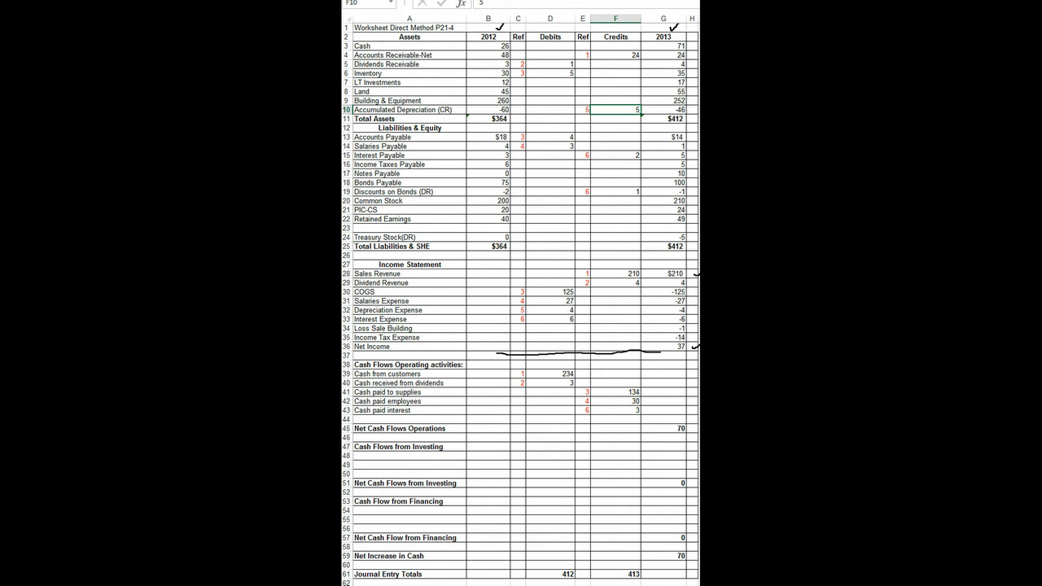
text(4)
key(Return)
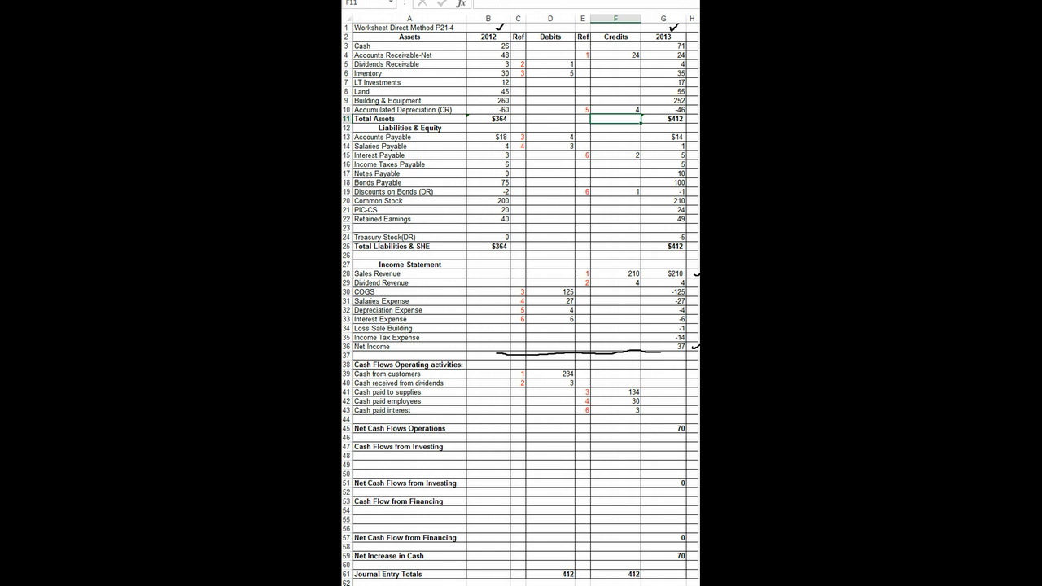
click(583, 582)
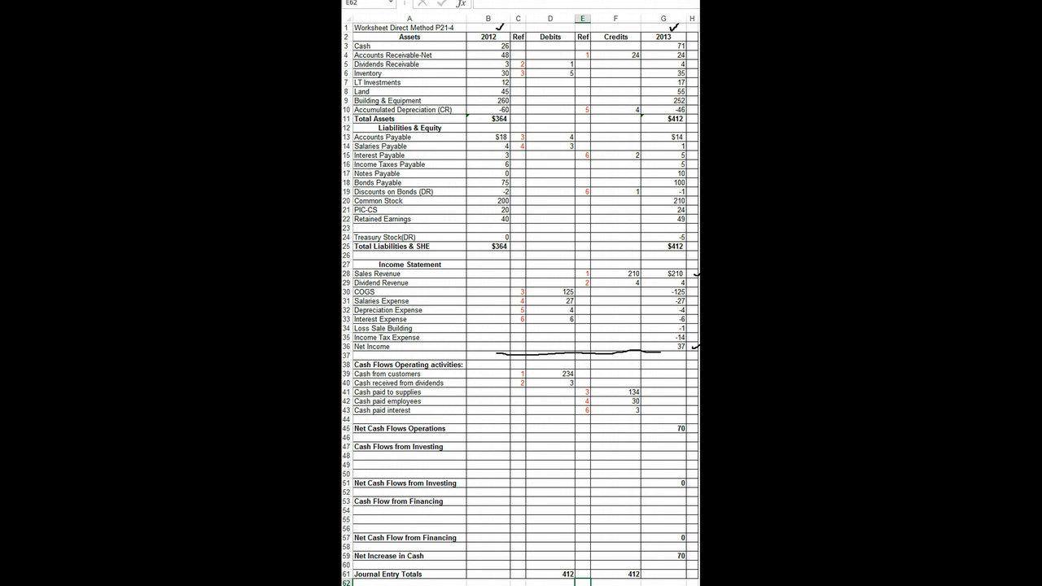
- Record a debit of 1 for Loss Sale Building with reference 7
click(517, 337)
click(518, 328)
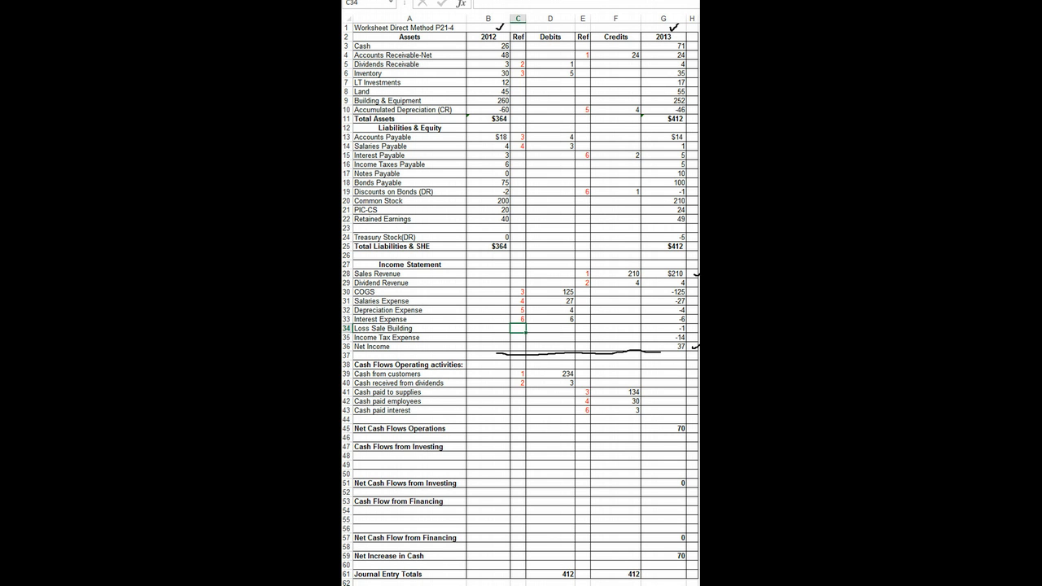
text(7)
key(Tab)
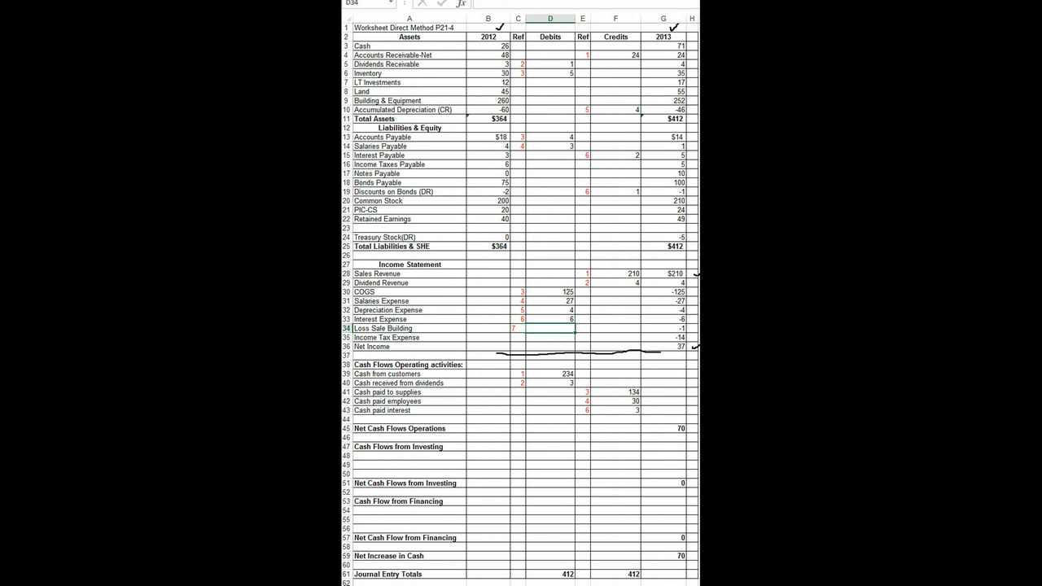
text(1)
key(Return)
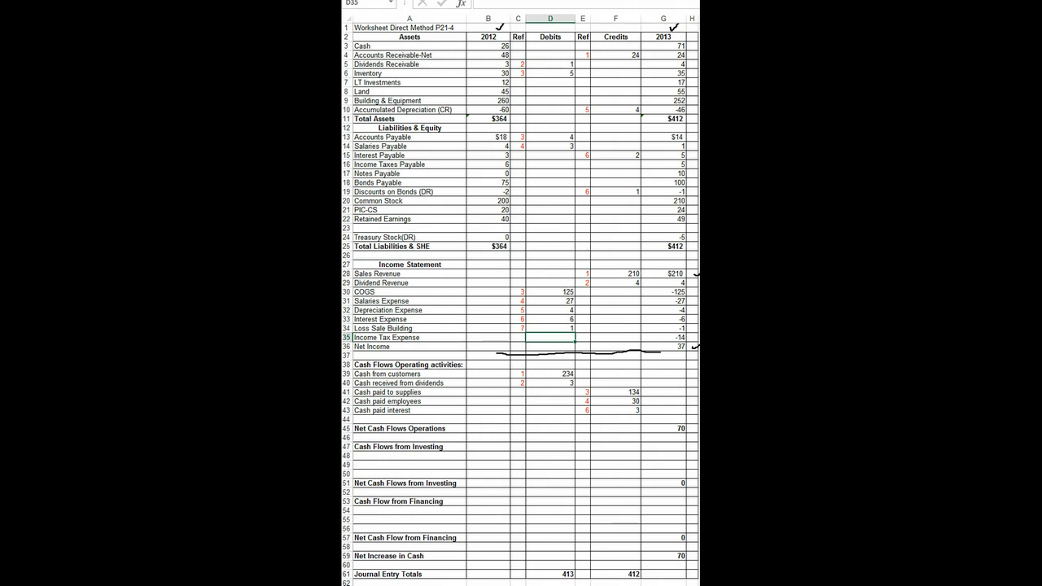
- Record a credit of 24 for Building & Equipment with reference 7
key(alt+Tab)
click(583, 101)
text(7)
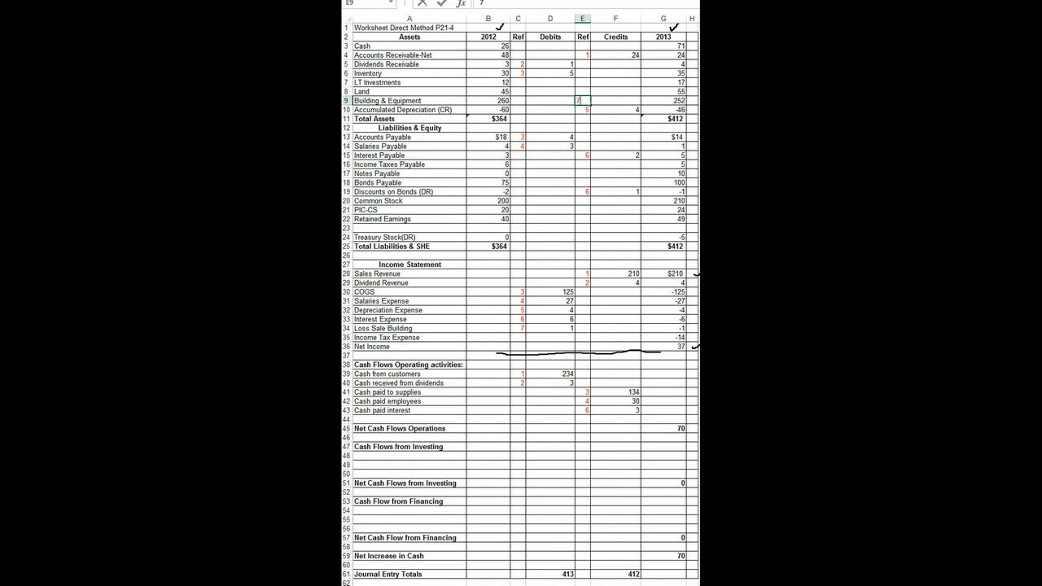
key(Tab)
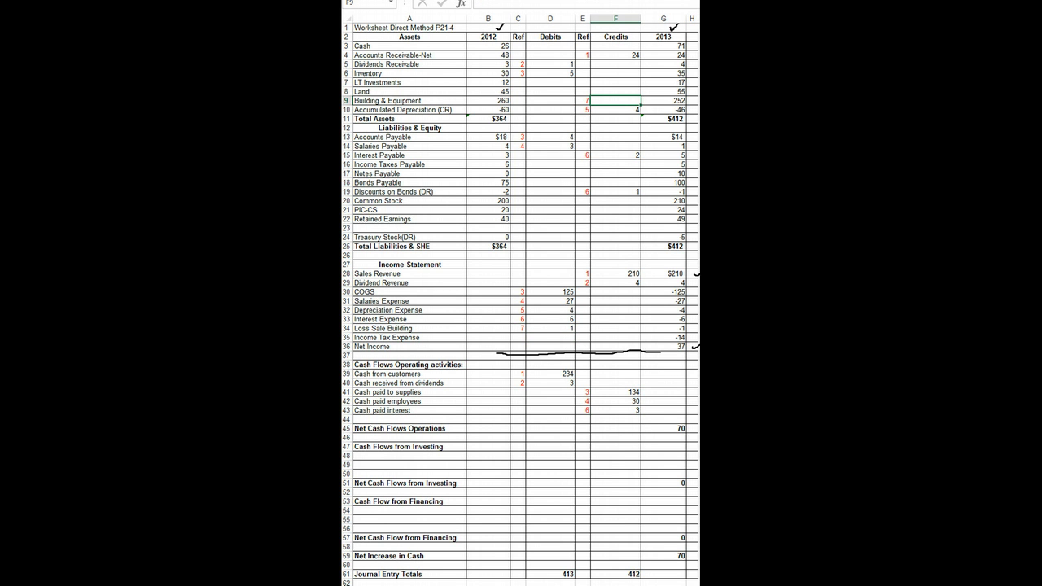
text(24)
key(Return)
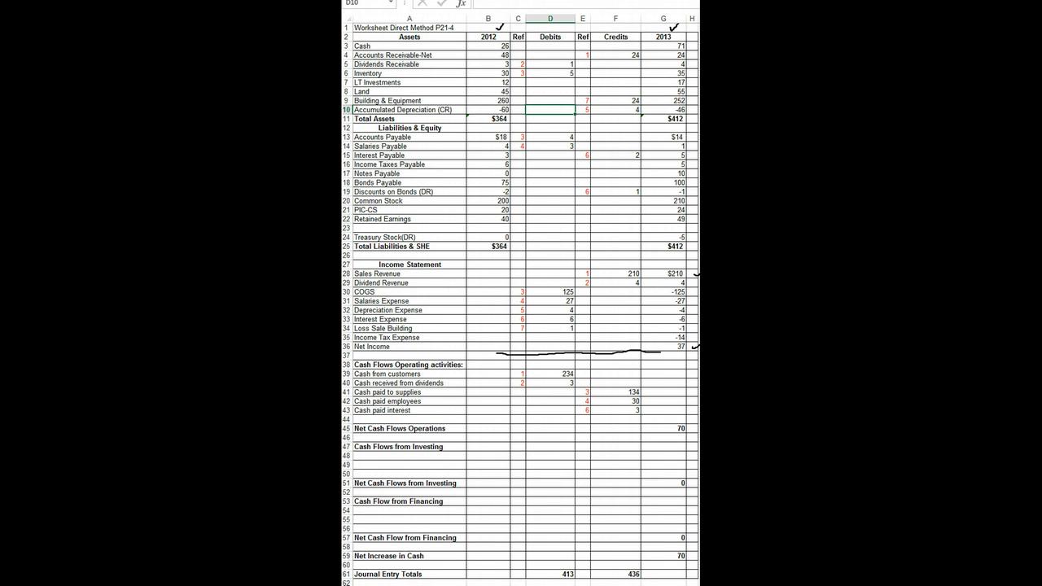
- Record a debit of 18 for Accumulated Depreciation with reference 7
text(18)
key(Left)
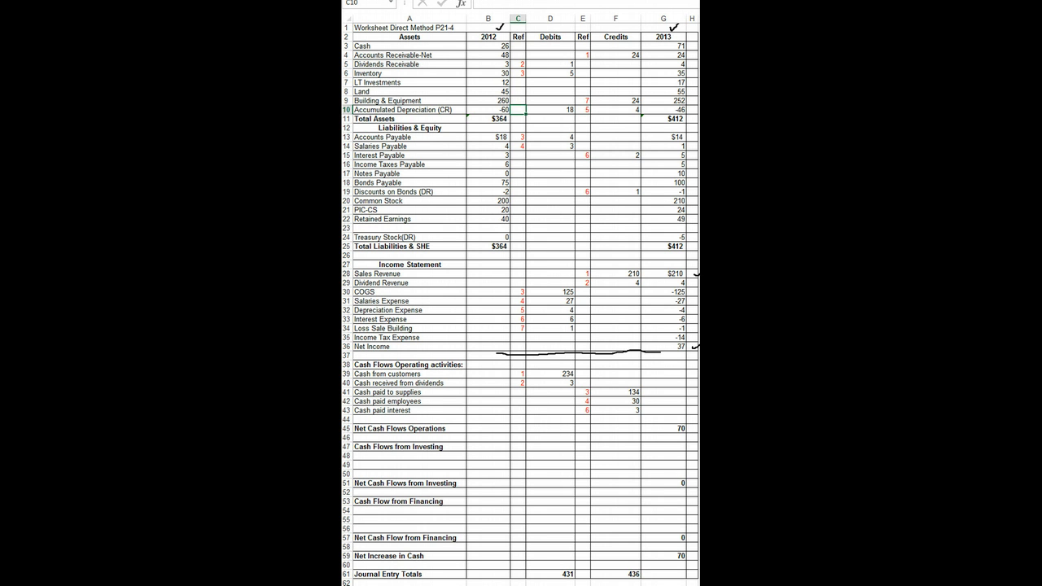
text(7)
- Add a "Cash from sale building" line under Cash Flows from Investing with reference 7 and a debit of 5
click(409, 456)
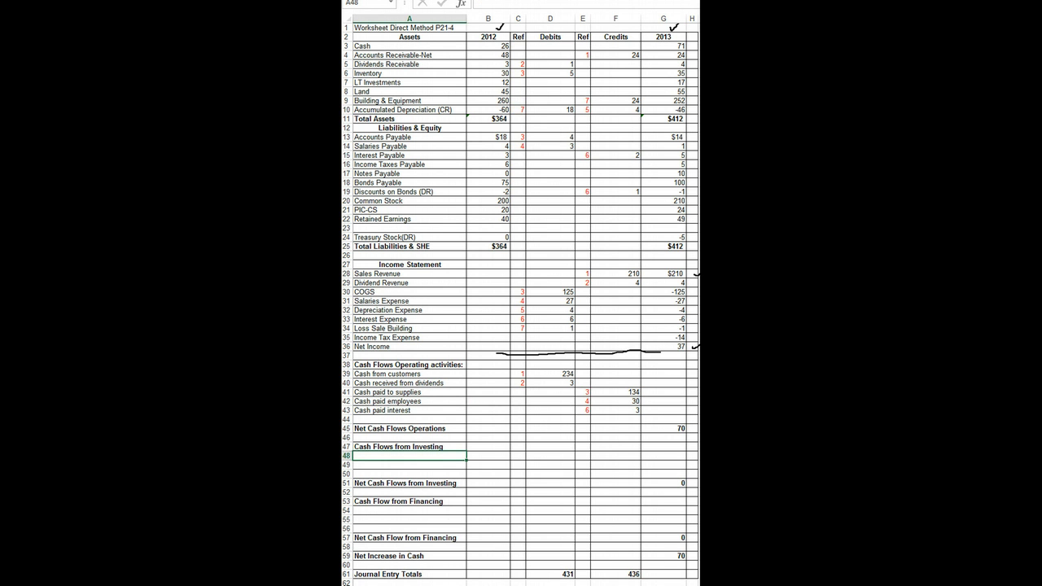
text(Cash)
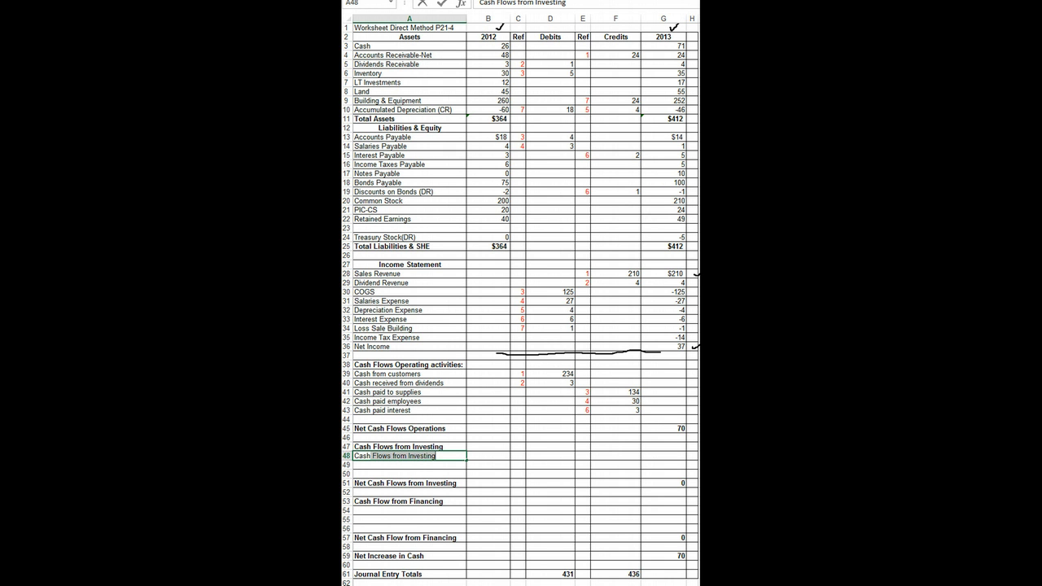
text( from )
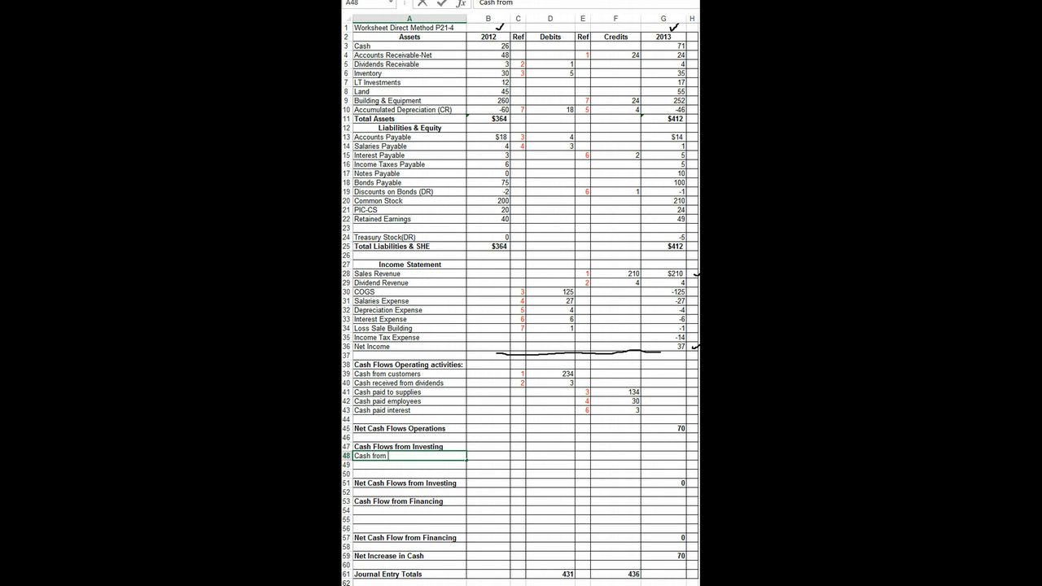
text(sale building)
key(Tab)
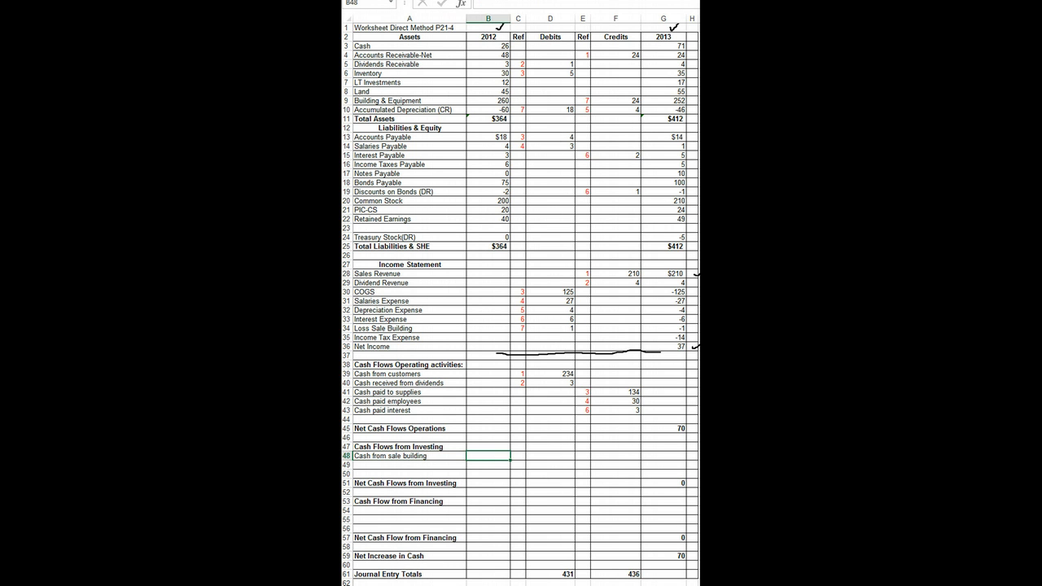
text(5)
key(BackSpace)
key(Tab)
text(7)
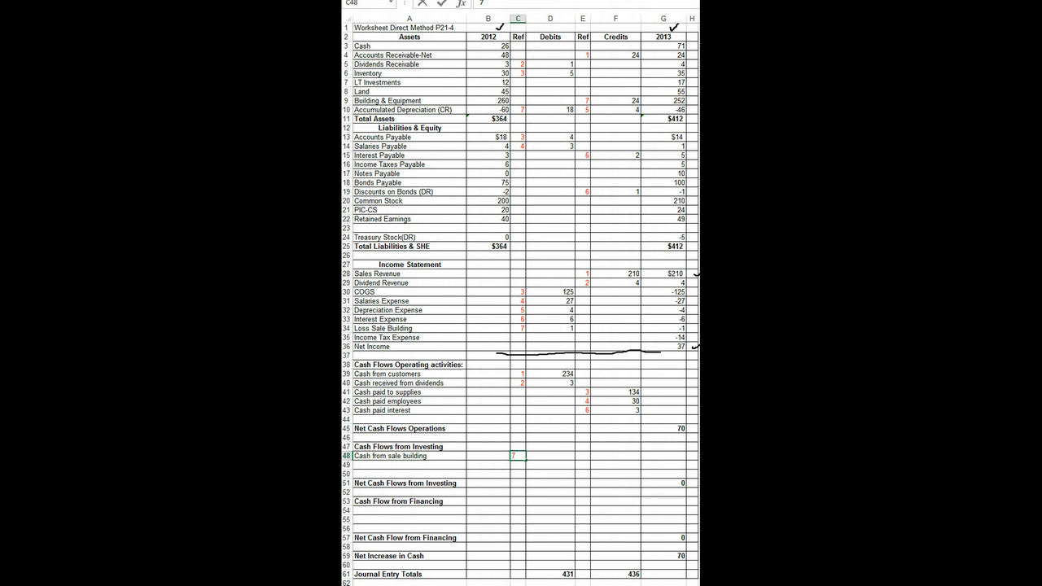
key(Tab)
text(5)
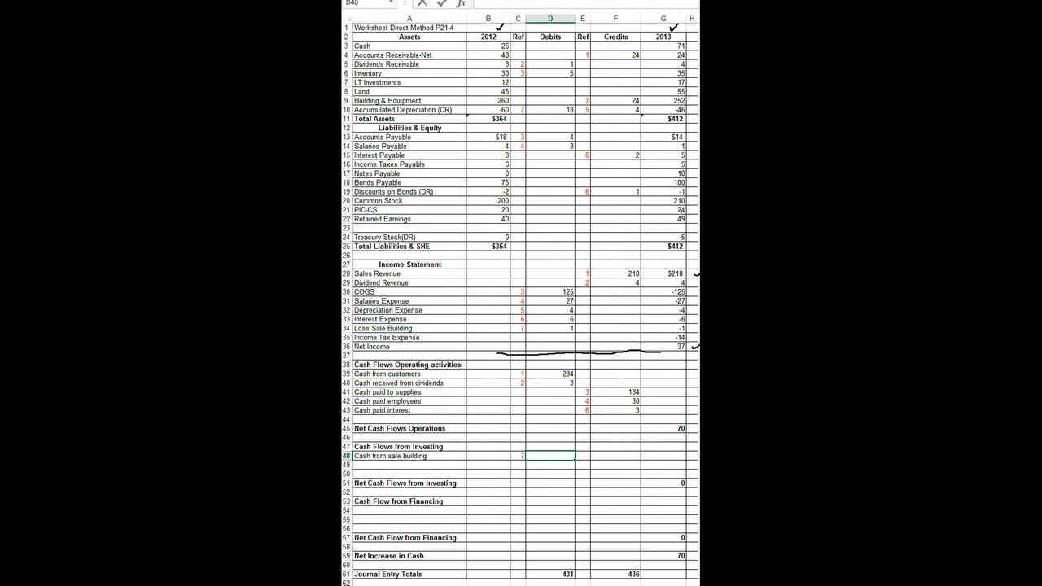
key(Return)
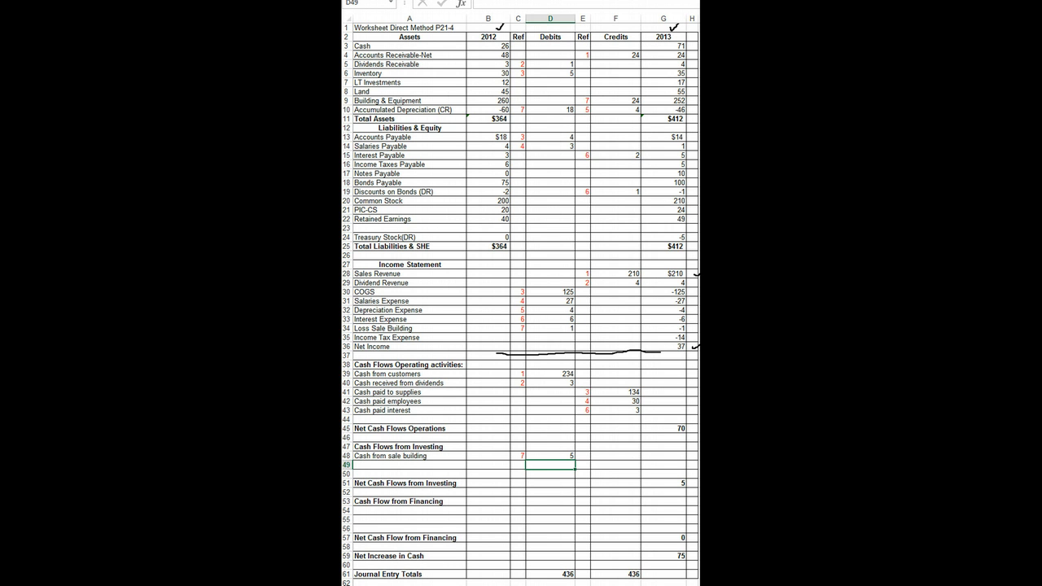
- Record a debit of 14 for Income Tax Expense with reference 8
click(518, 337)
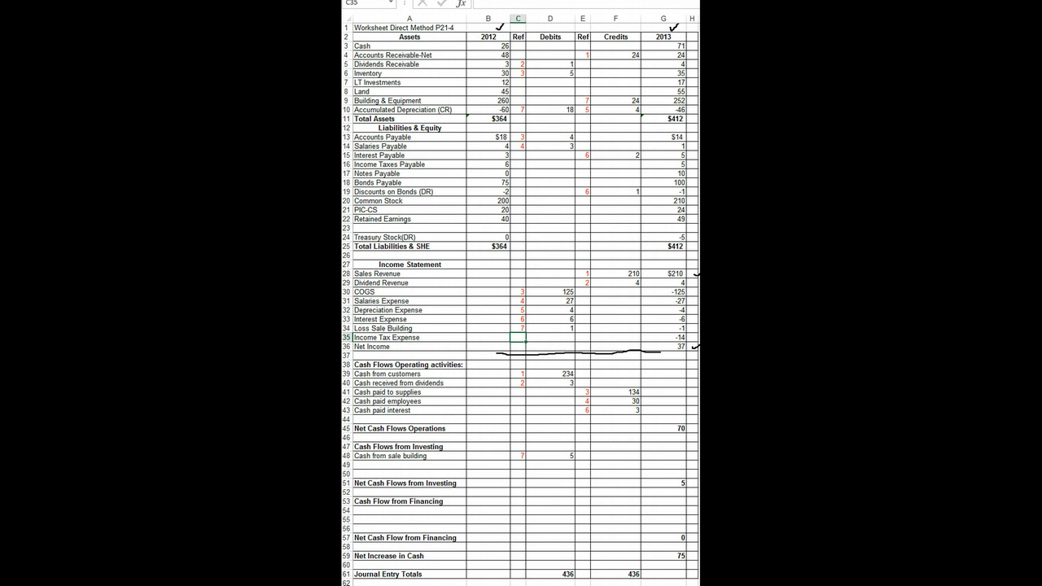
text(8)
key(Tab)
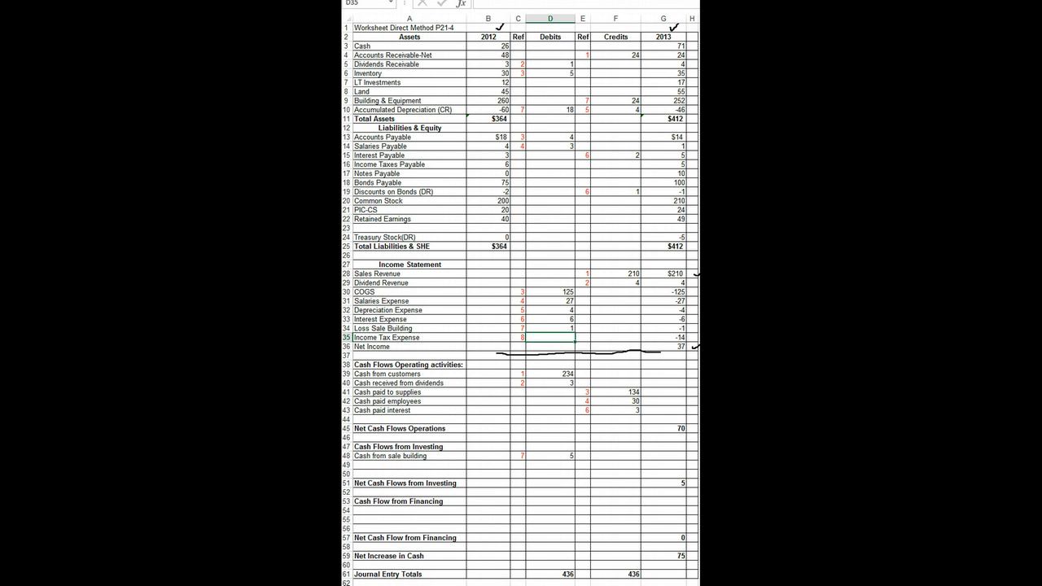
text(14)
key(Return)
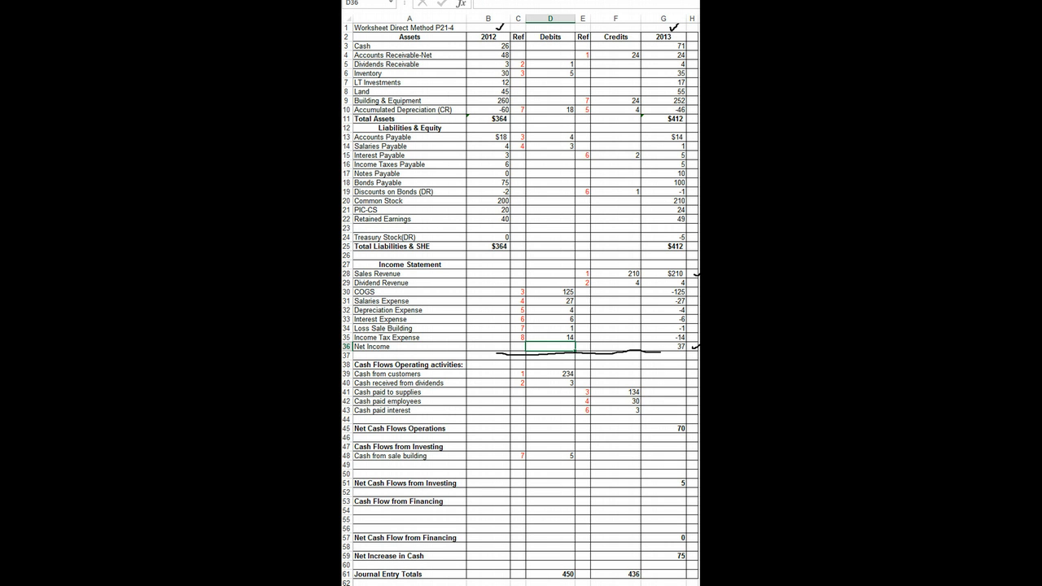
- Record a debit of 1 for Income Taxes Payable with reference 8
click(551, 164)
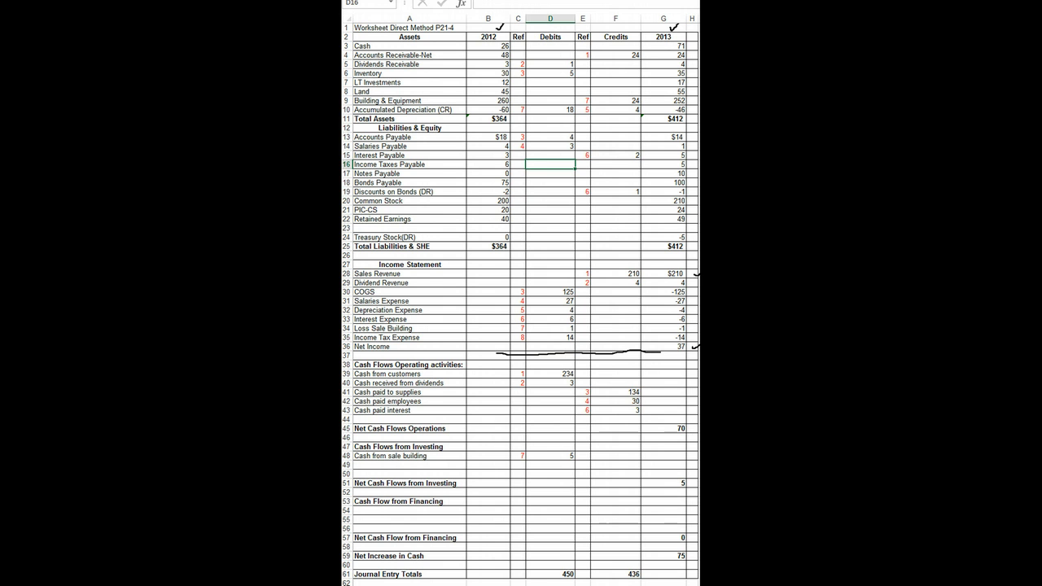
text(1)
key(Return)
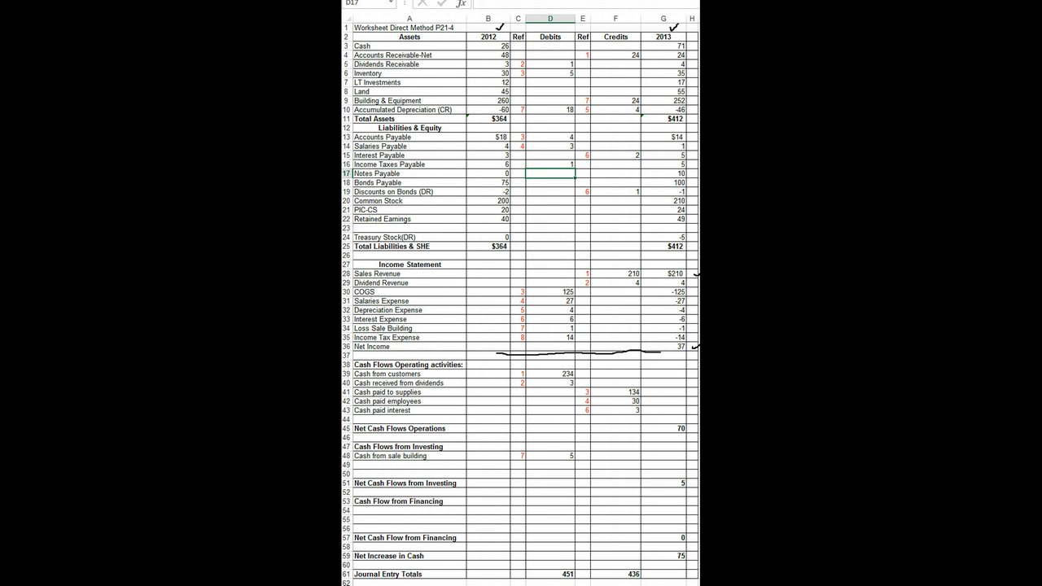
click(518, 165)
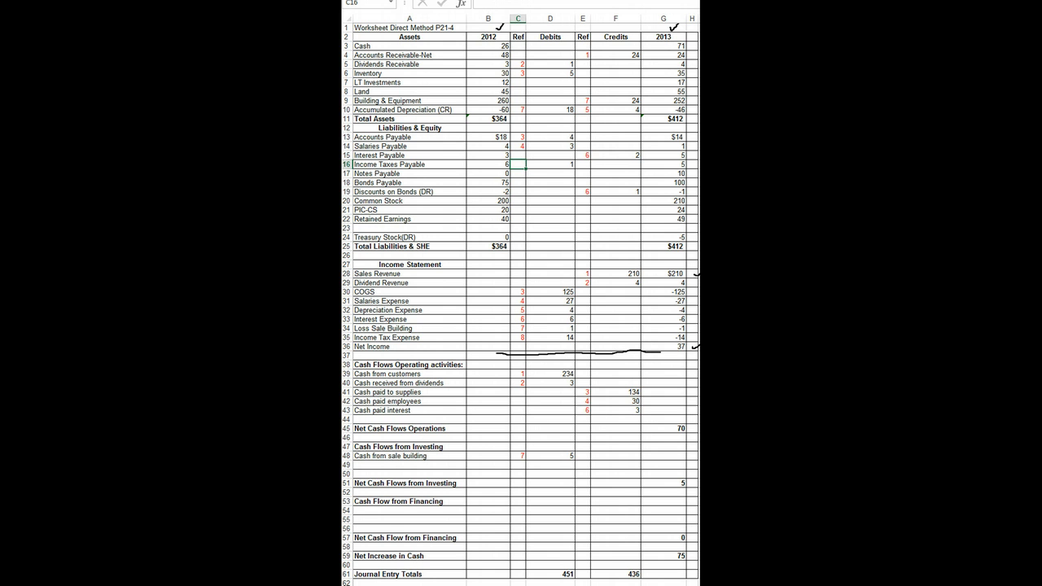
text(8)
key(Return)
- Add a "Cash paid income tax" line under Cash Flows Operating activities with reference 8 and a credit of 15
click(409, 419)
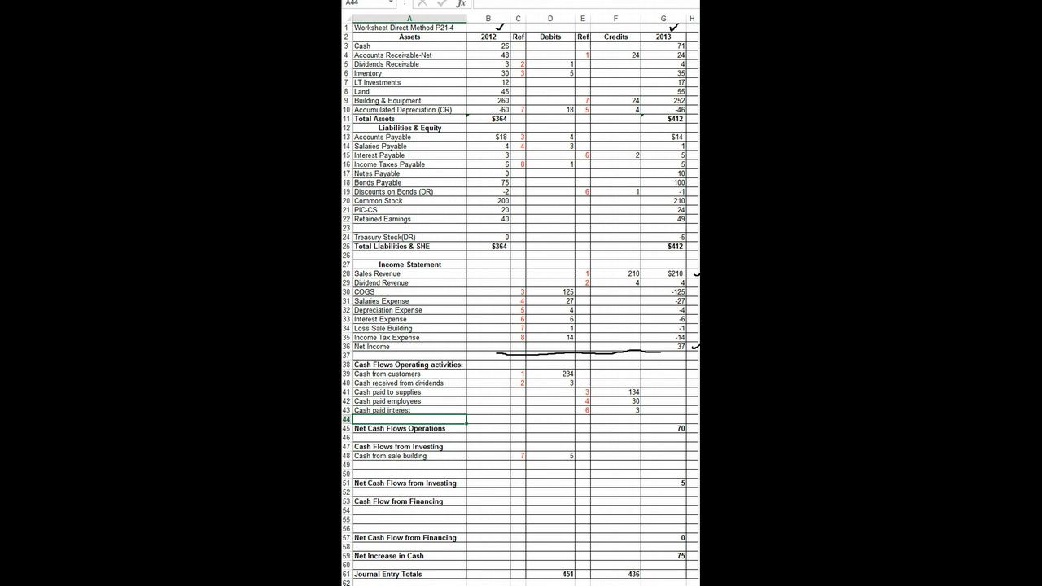
text(Cash paid income)
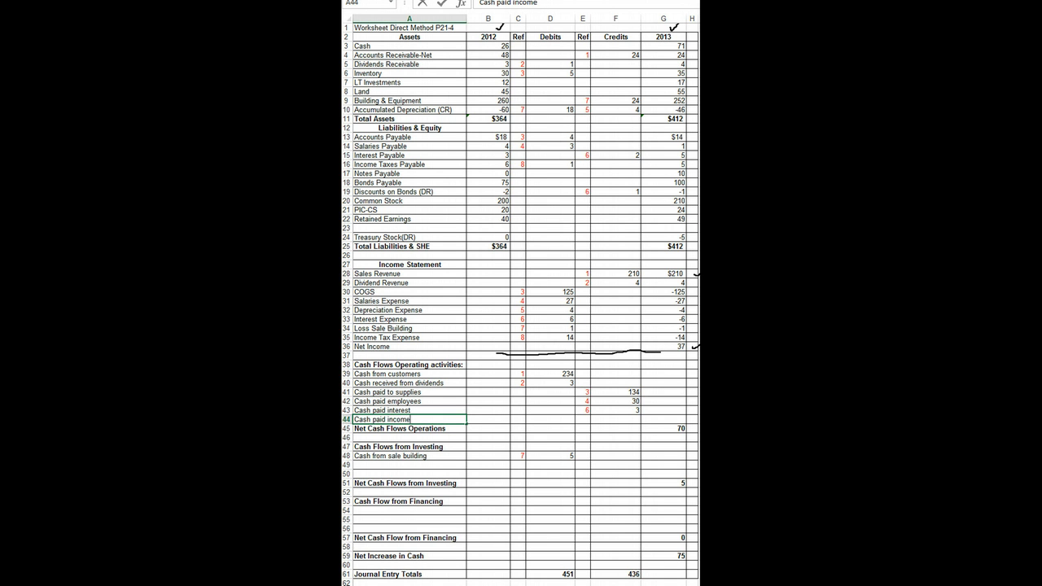
text( tax)
click(615, 419)
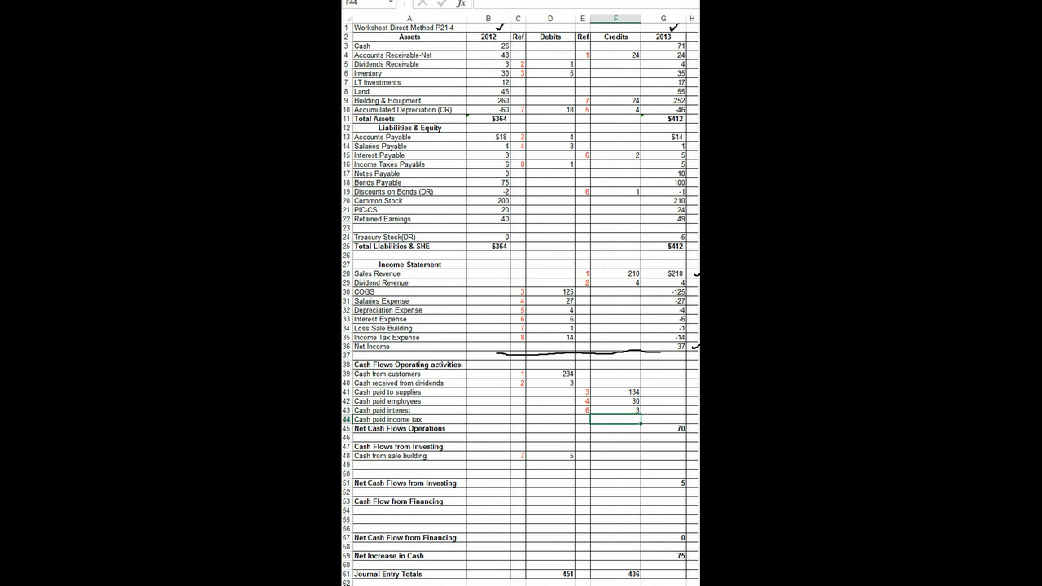
click(582, 419)
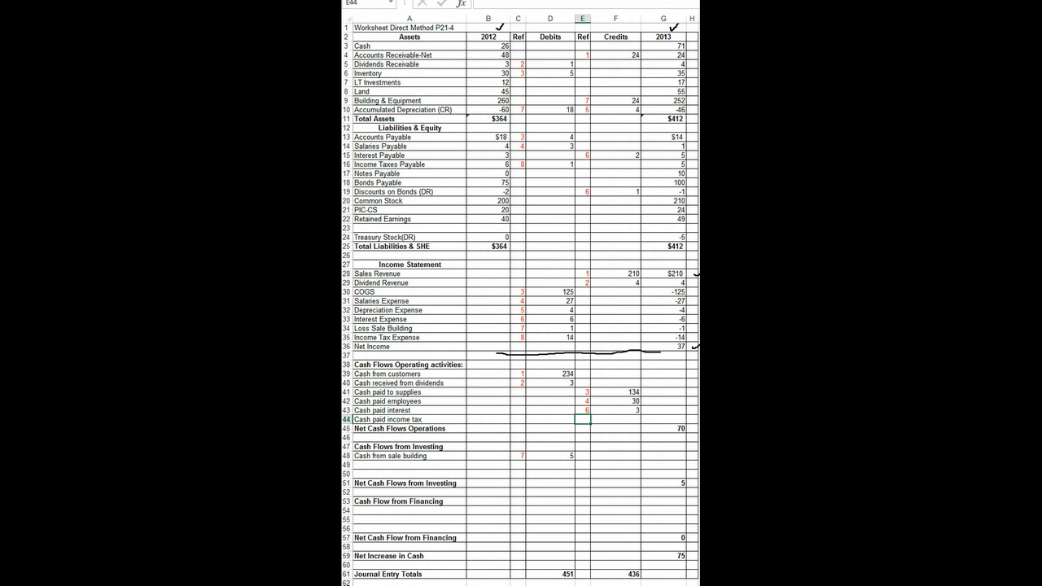
text(8)
key(Tab)
text(15)
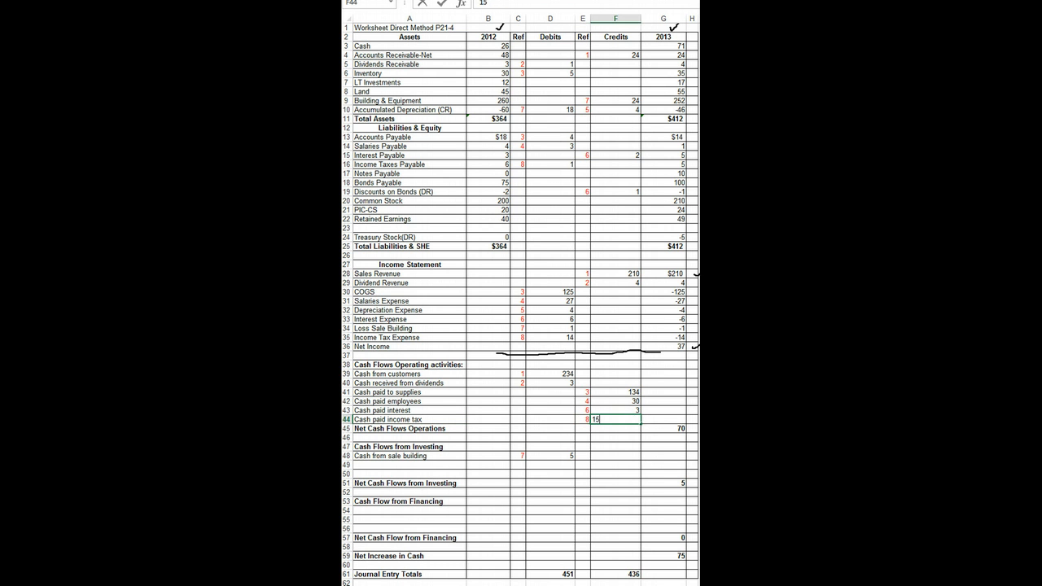
key(Return)
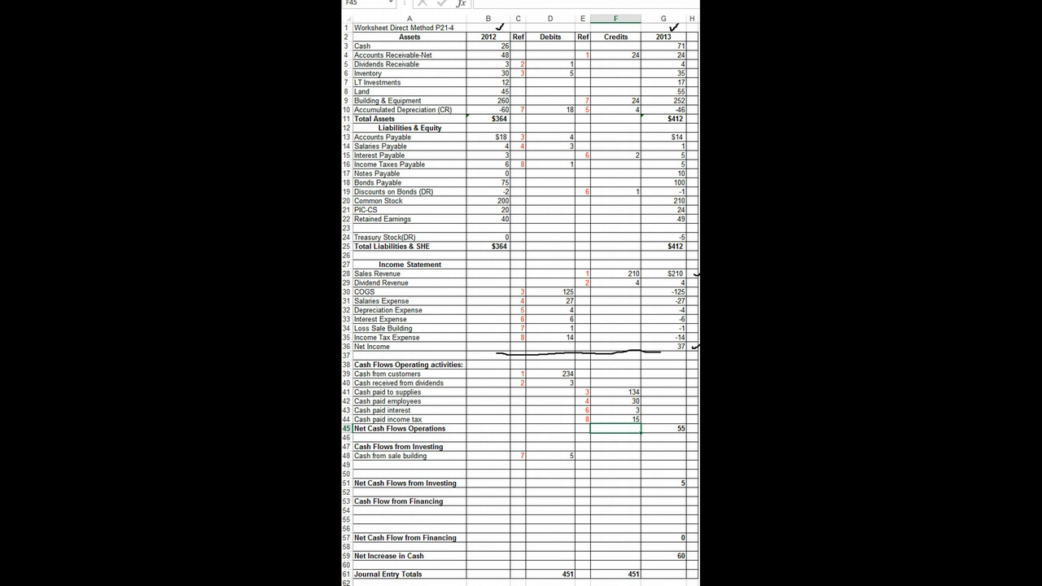
- Record a credit of 37 for Retained Earnings with reference 9
click(582, 219)
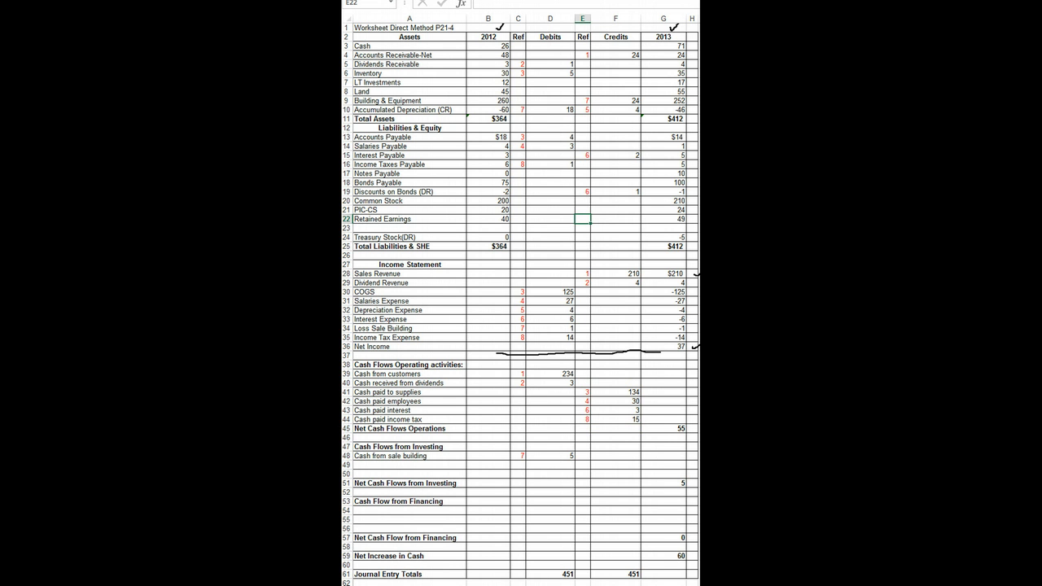
text(9)
key(Tab)
text(37)
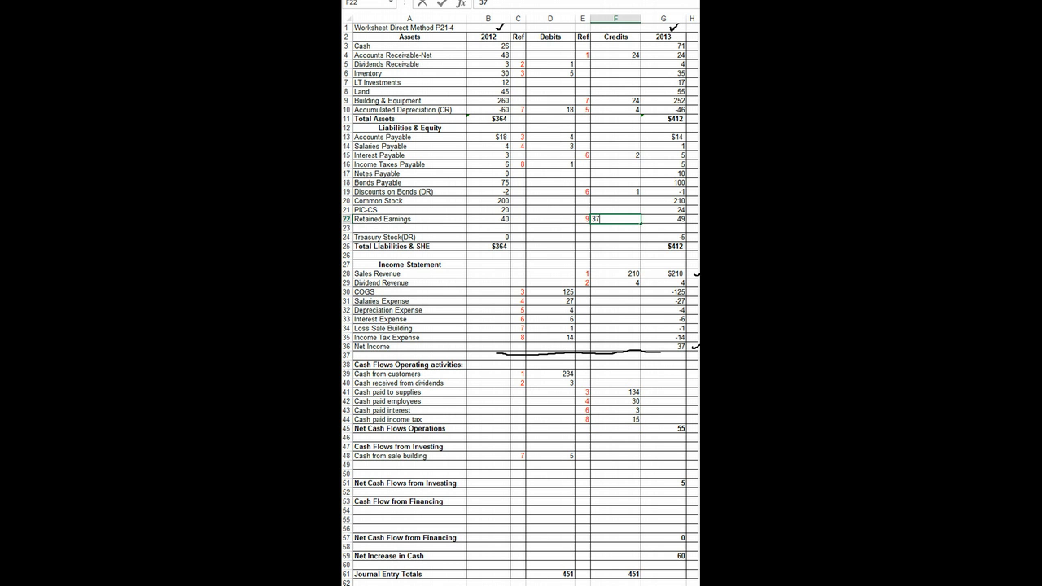
key(Return)
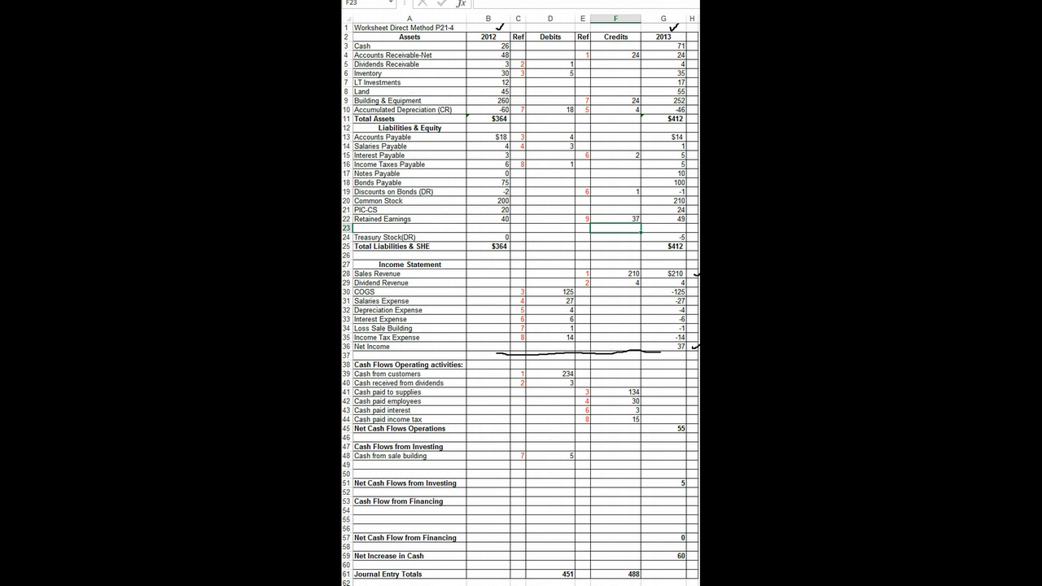
- Record a debit of 37 for Net Income with reference 9
click(518, 347)
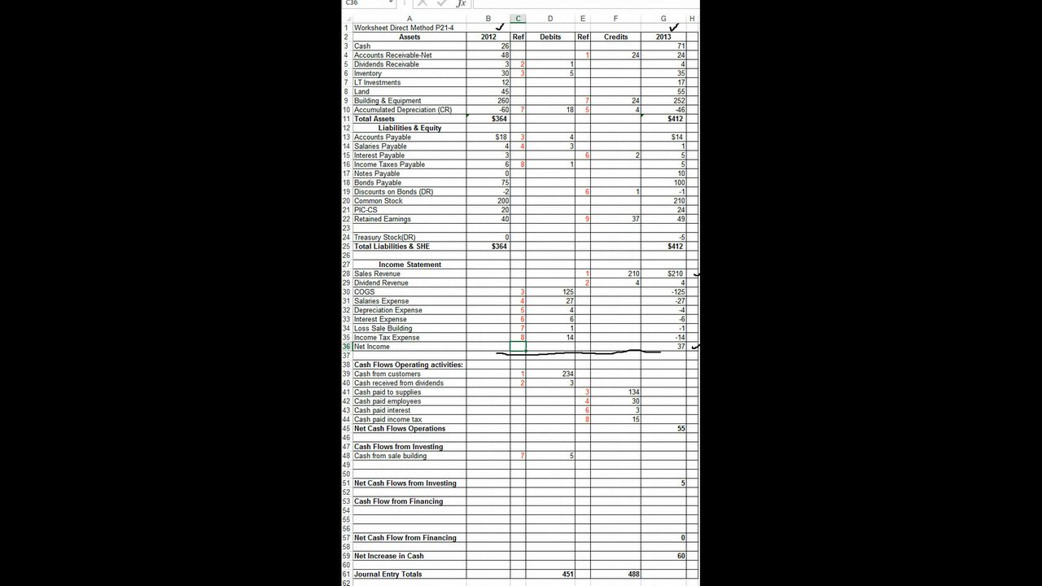
text(9)
key(Return)
click(550, 347)
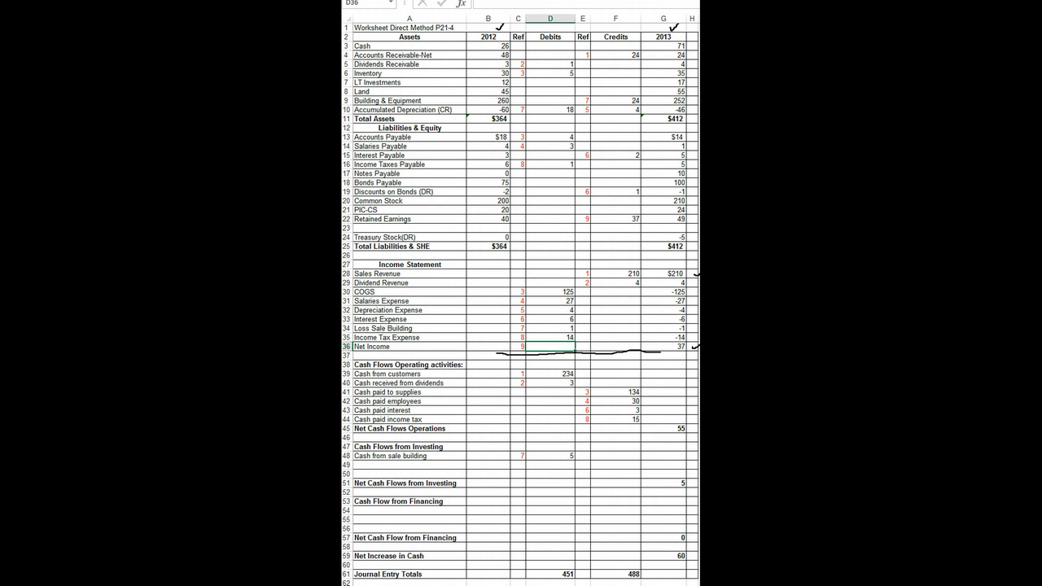
text(37)
key(Return)
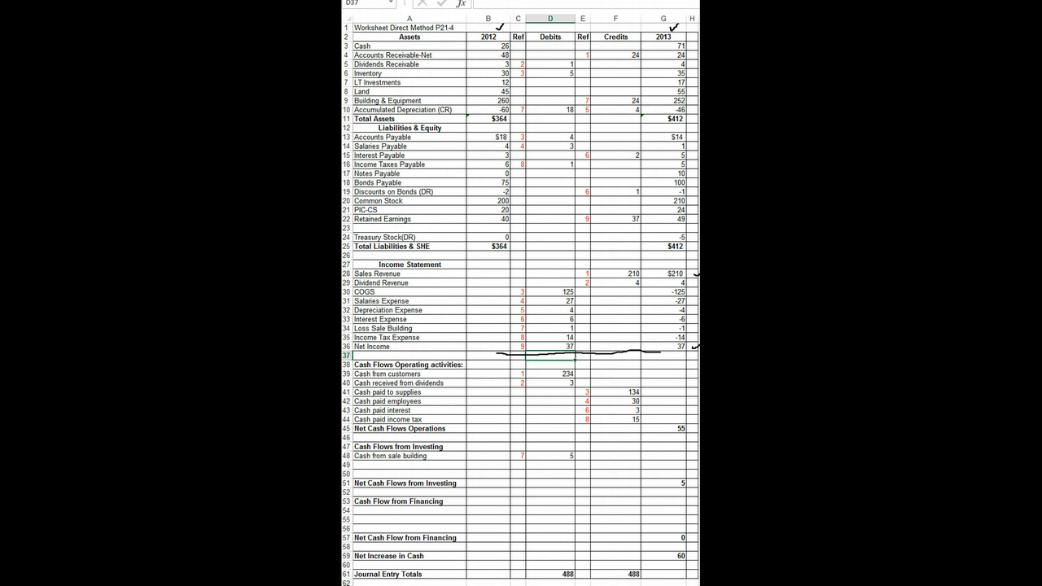
click(664, 364)
click(661, 429)
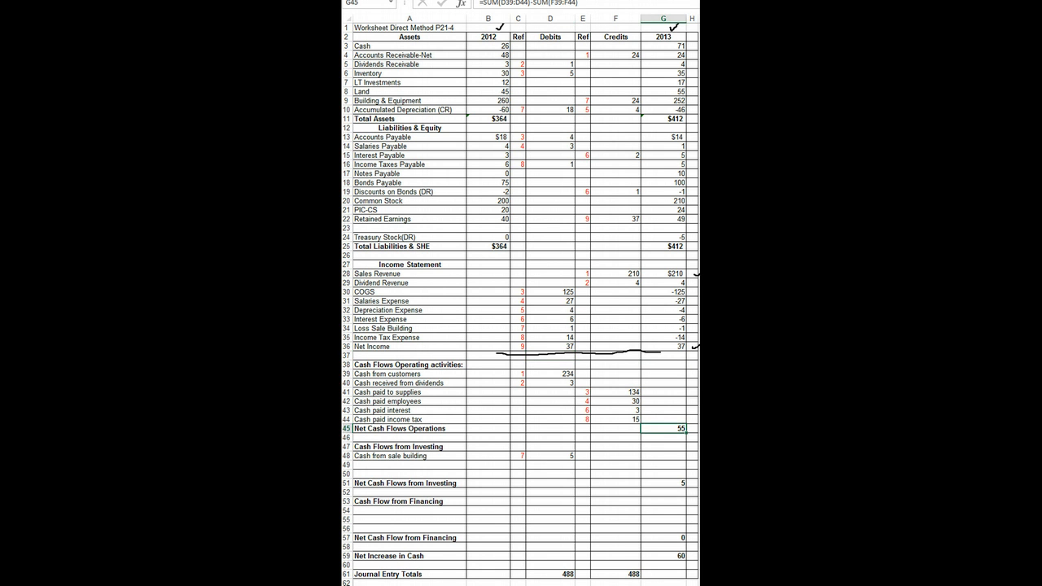